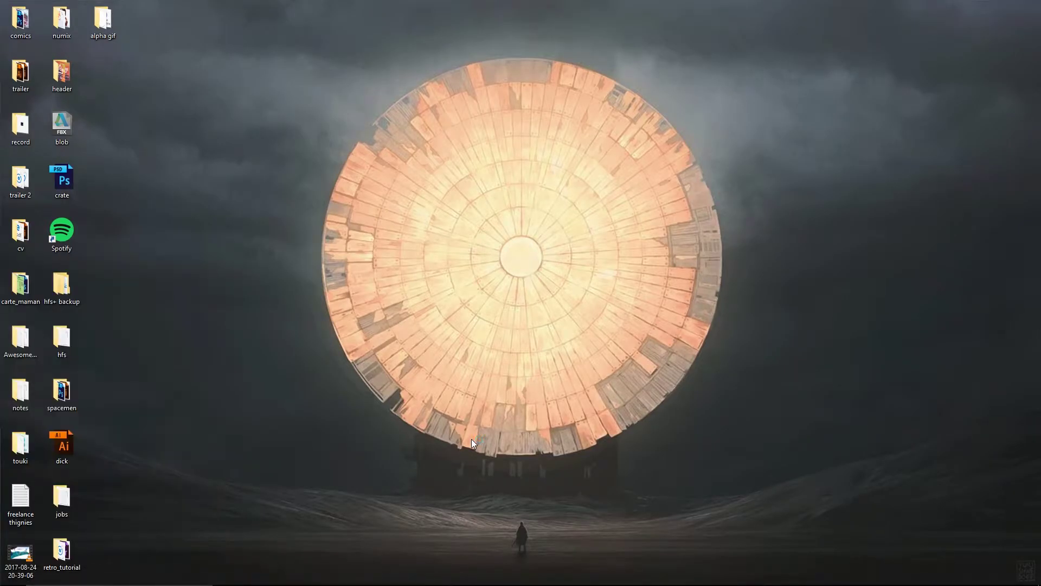
drag(57, 450, 62, 396)
drag(98, 555, 55, 487)
drag(61, 496, 61, 444)
drag(103, 21, 71, 556)
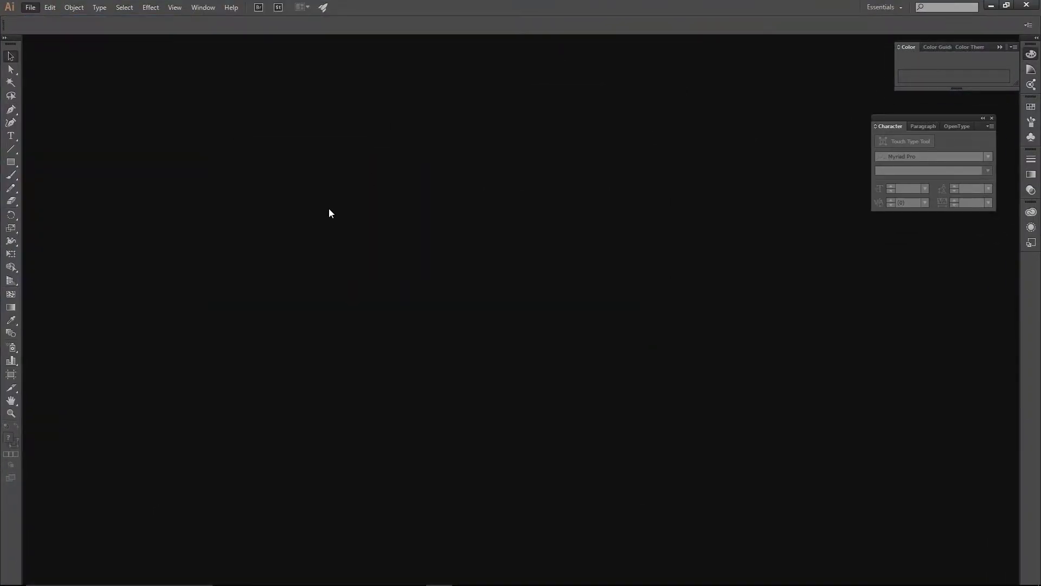
Step: Create a new document 1024 px wide and 1024 px high, with pixels as the units
click(621, 289)
click(610, 362)
click(438, 289)
text(1024)
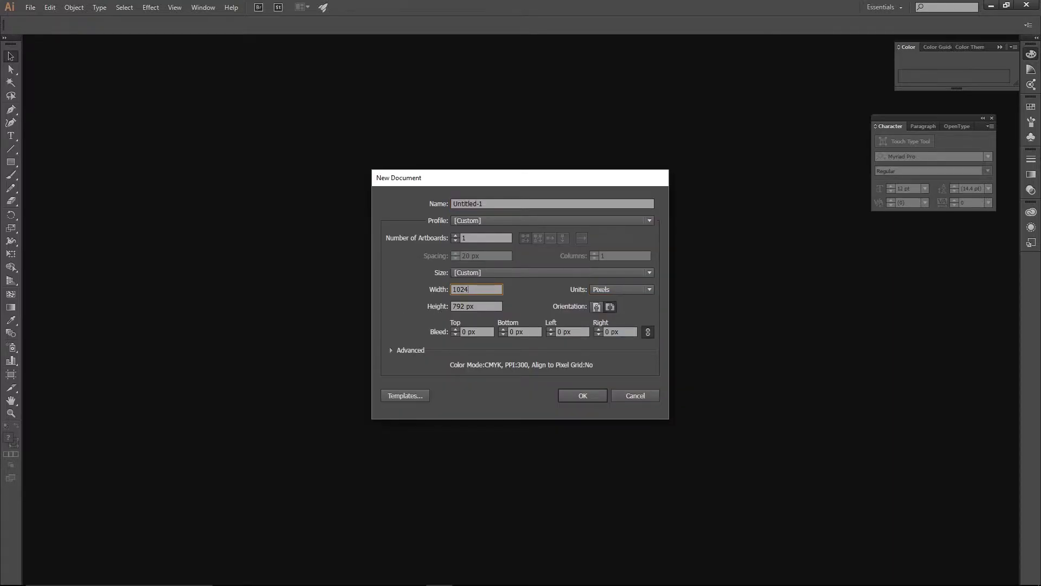
key(Tab)
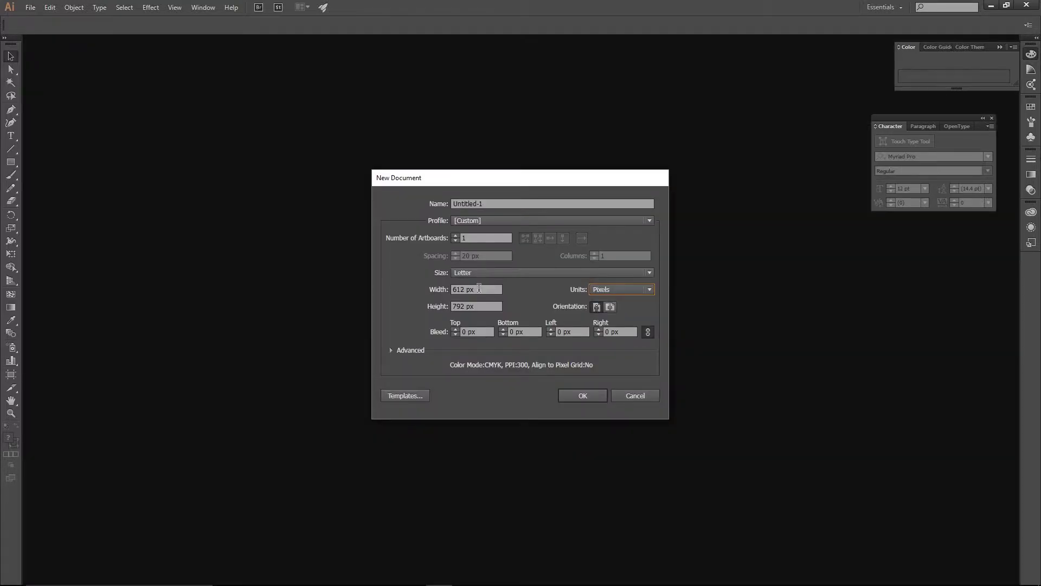
click(479, 288)
text(1024)
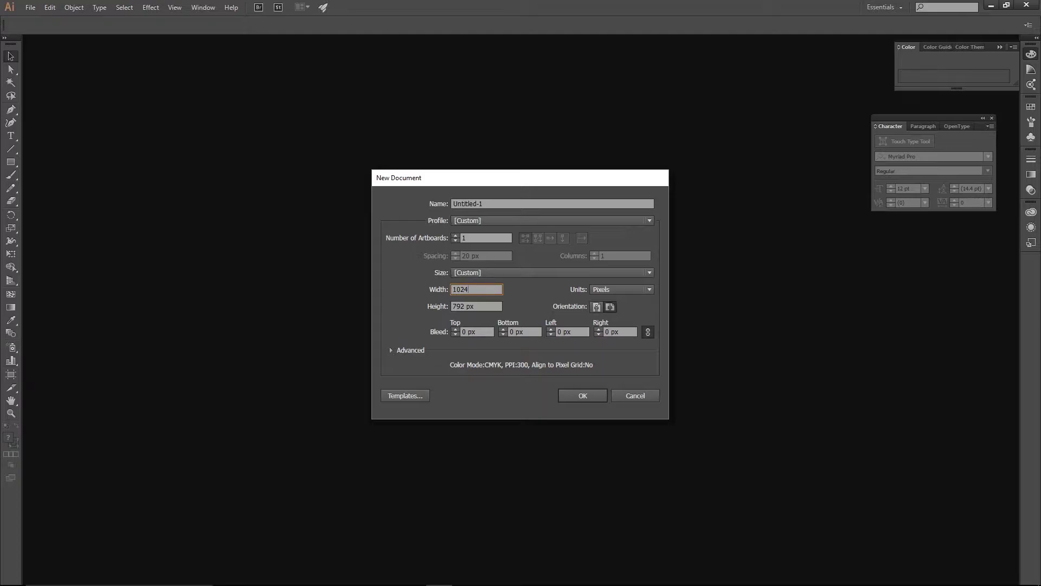
key(Tab)
text(768)
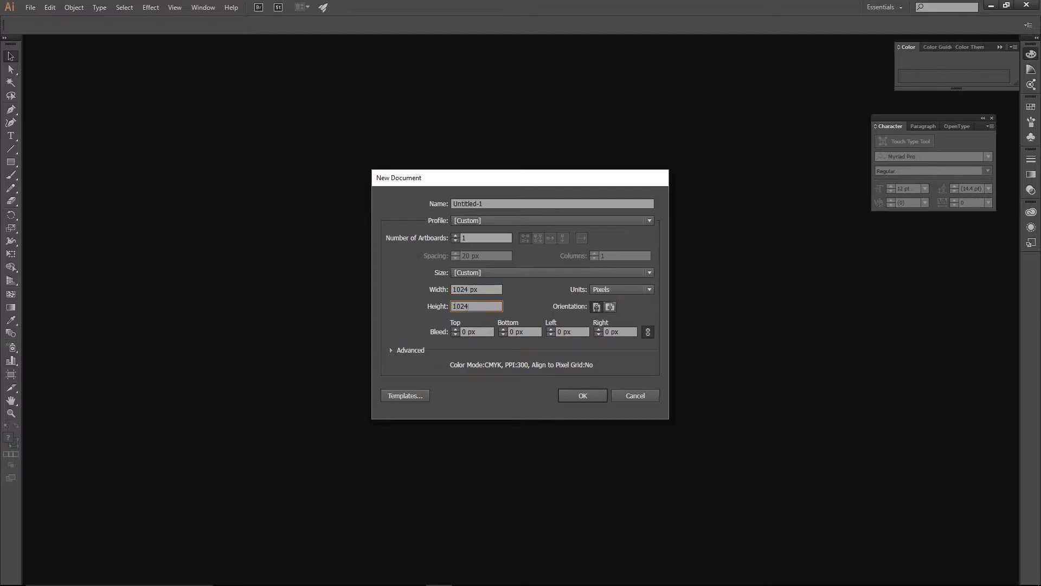
key(Return)
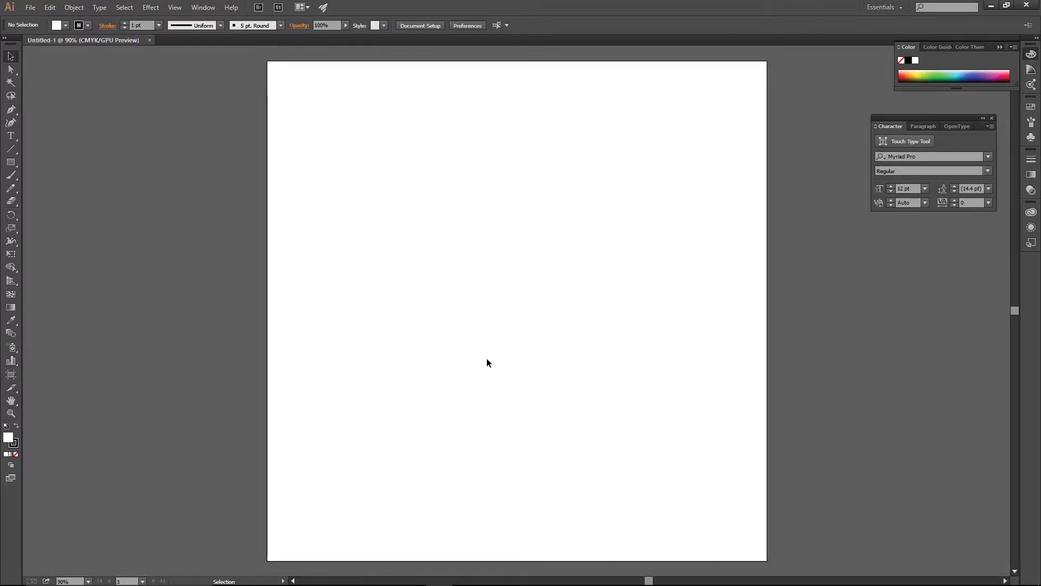
Step: Add the text RETRO on the artboard and set its font to SF Alien Encounters
key(t)
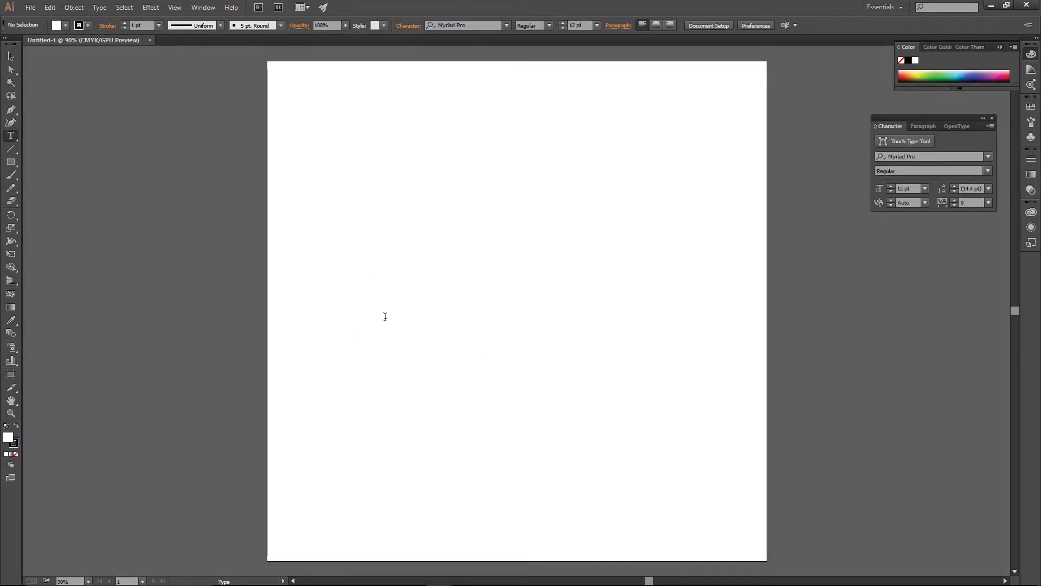
click(381, 319)
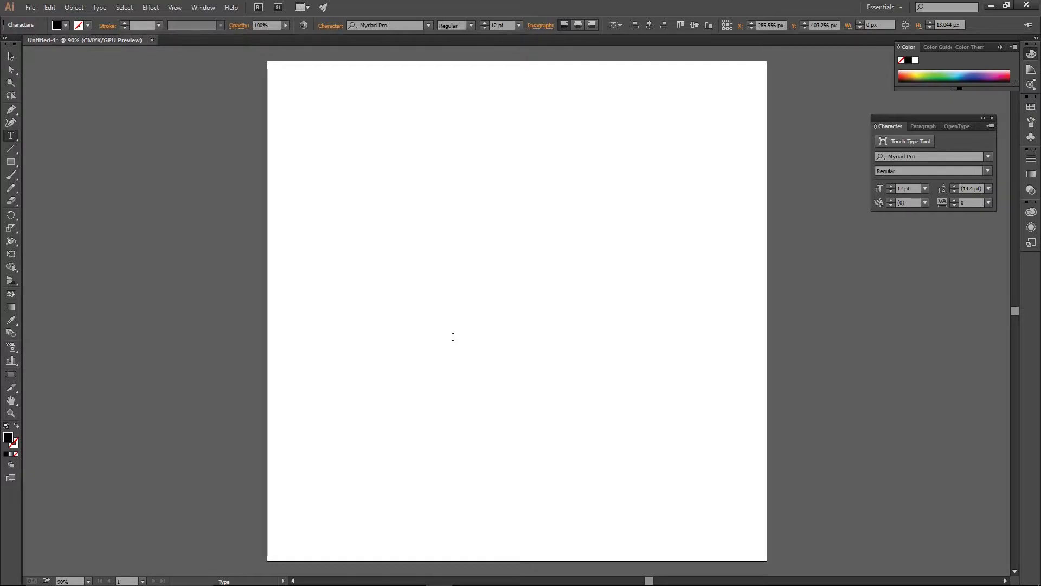
text(RETRO)
key(ctrl+a)
click(413, 26)
text(alien)
click(392, 56)
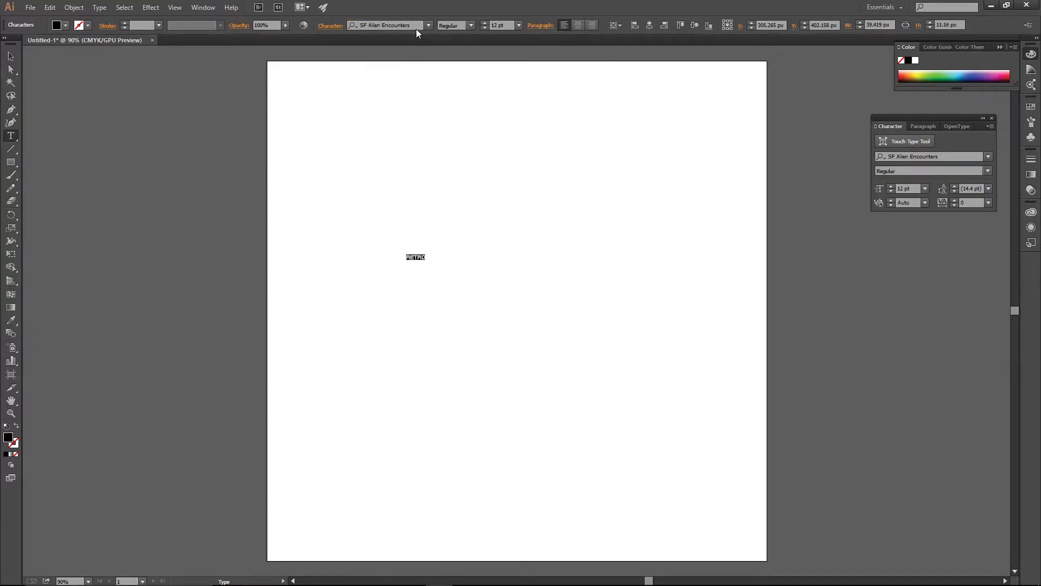
Step: Set the font size of the RETRO text to 200 pt
click(485, 27)
click(518, 25)
click(511, 41)
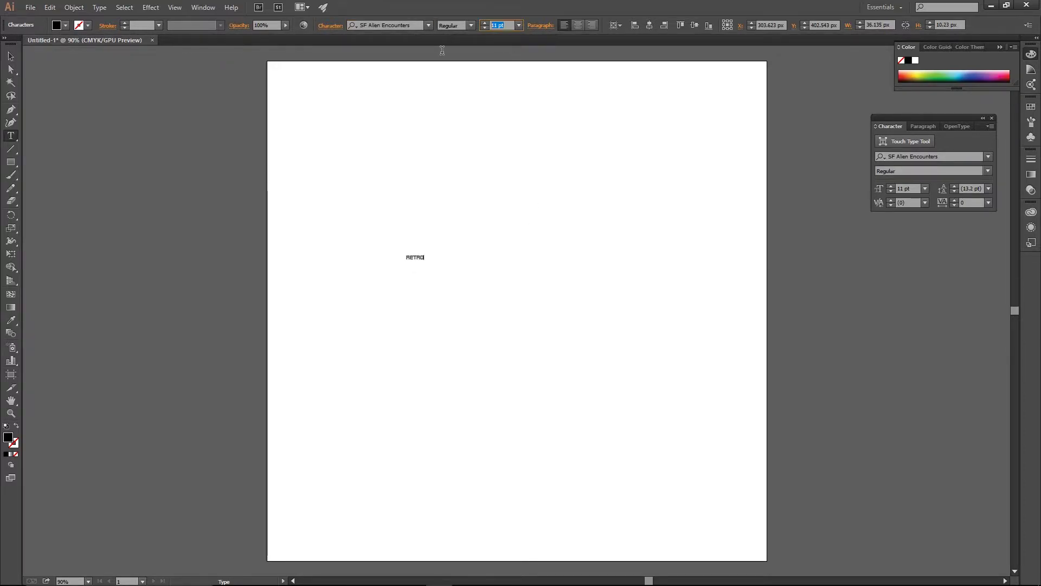
text(200)
key(Return)
click(10, 57)
double_click(422, 258)
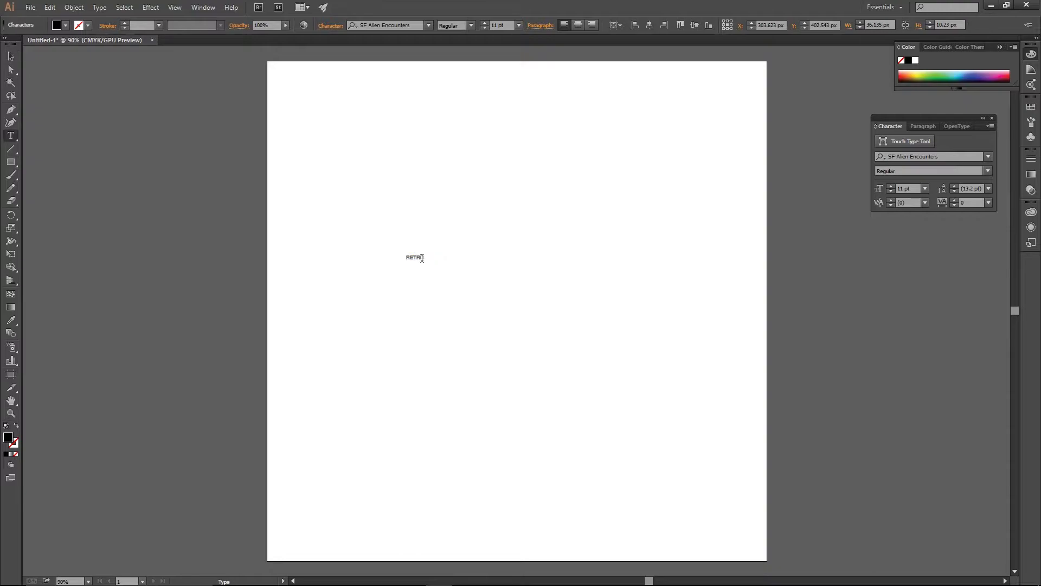
double_click(422, 258)
click(498, 25)
text(200)
key(Return)
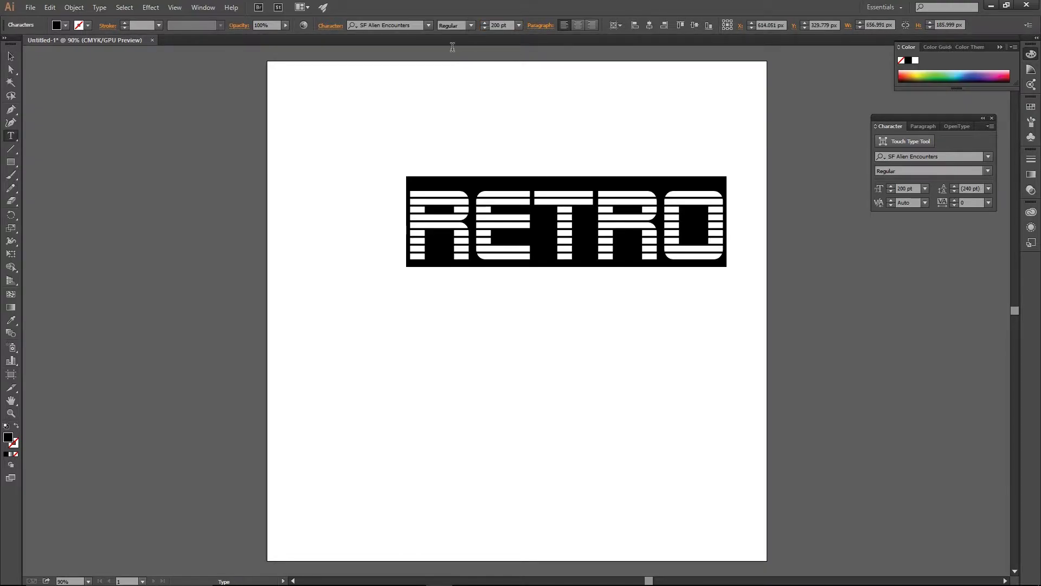
Step: Set the RETRO text's font size to 300 pt and centre it horizontally and vertically on the artboard
click(497, 24)
text(300)
key(Return)
click(11, 57)
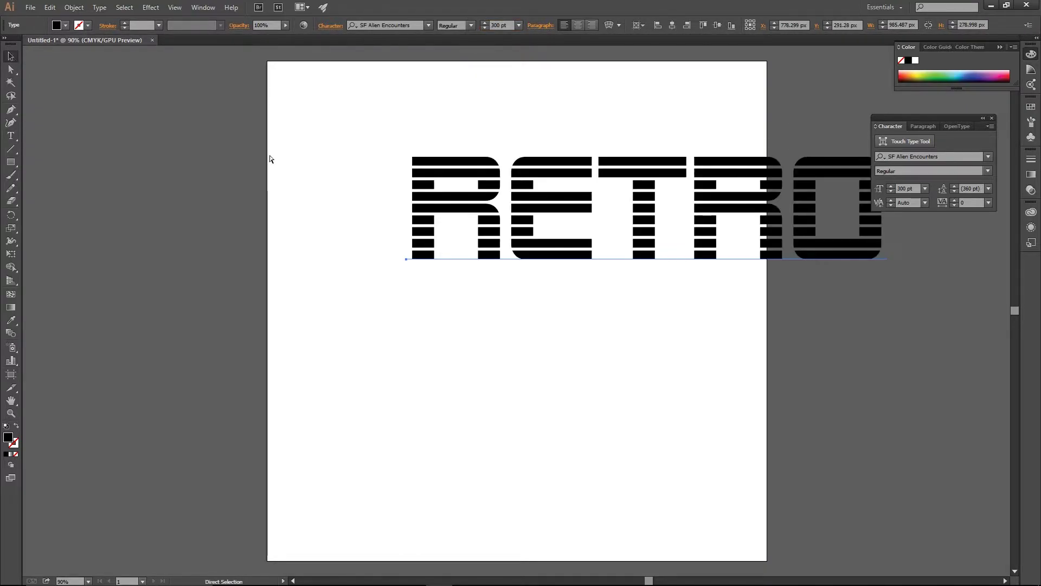
click(671, 25)
click(718, 25)
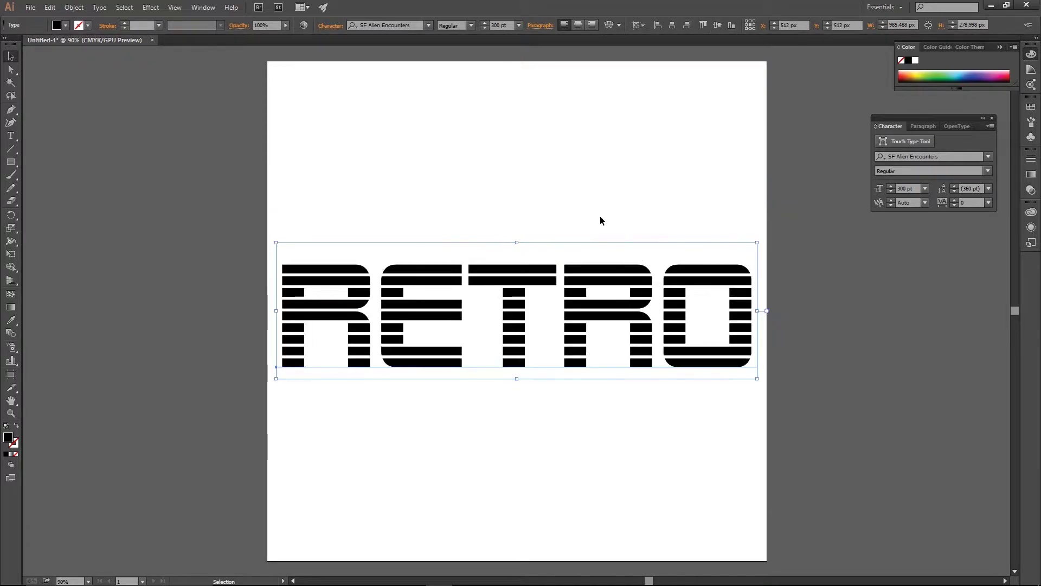
Step: Convert the RETRO text to outlines and place a duplicate straight above the original
right_click(448, 353)
click(504, 387)
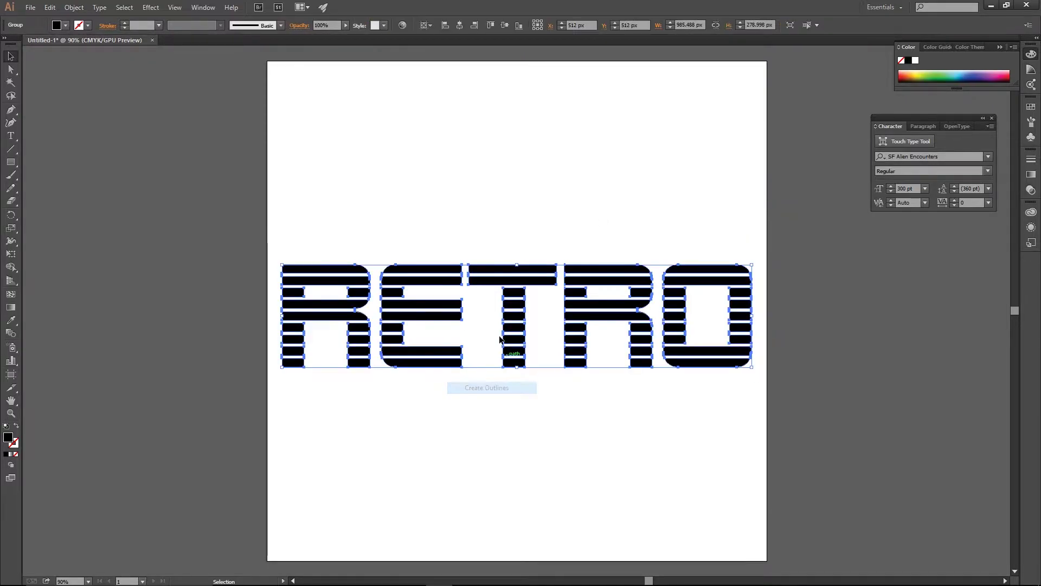
drag(422, 316, 439, 168)
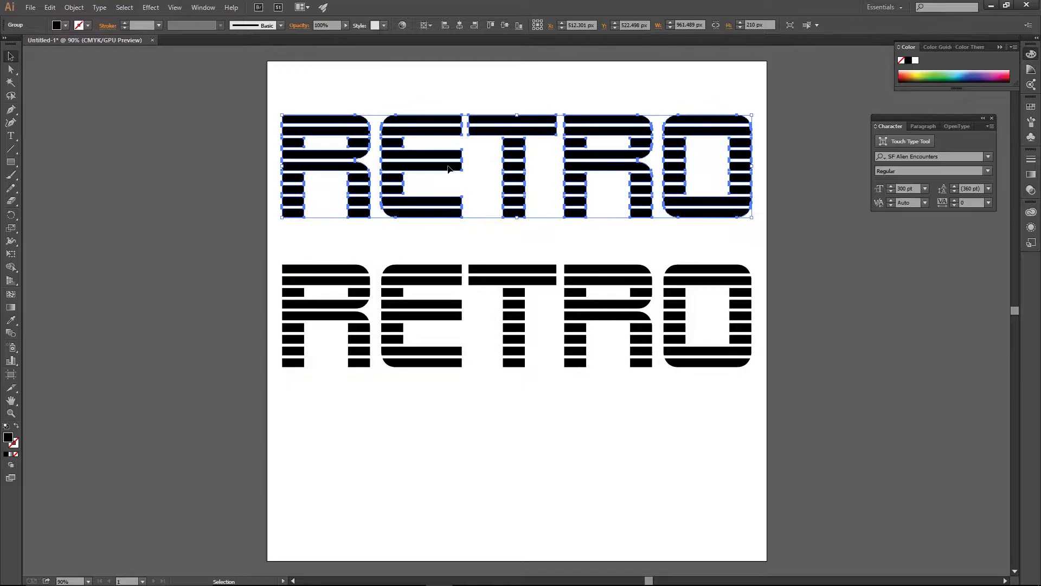
right_click(443, 176)
click(436, 166)
Step: Fill the lower RETRO lettering with white and deselect it
click(410, 314)
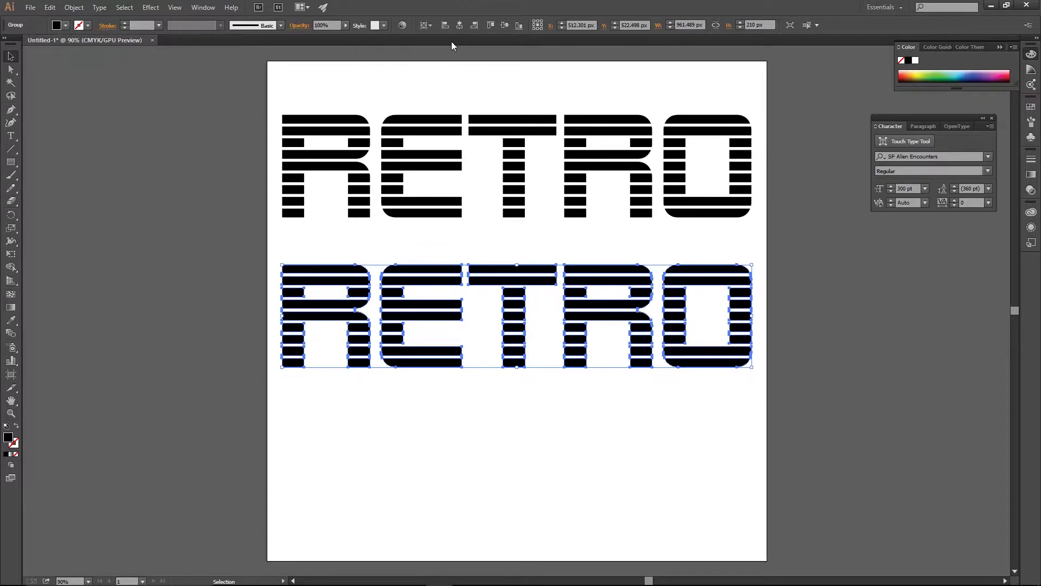
click(59, 27)
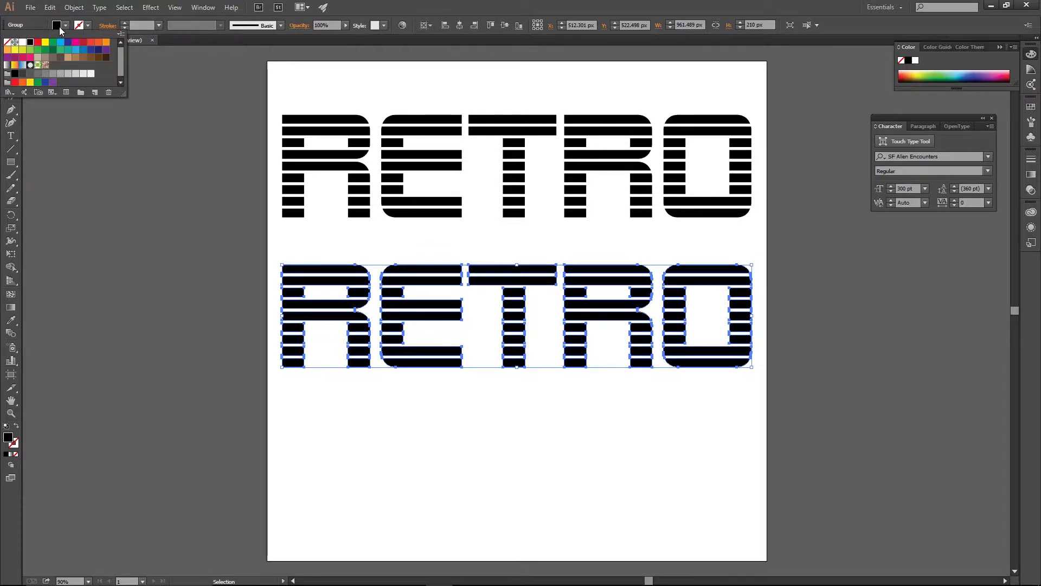
click(23, 41)
click(358, 194)
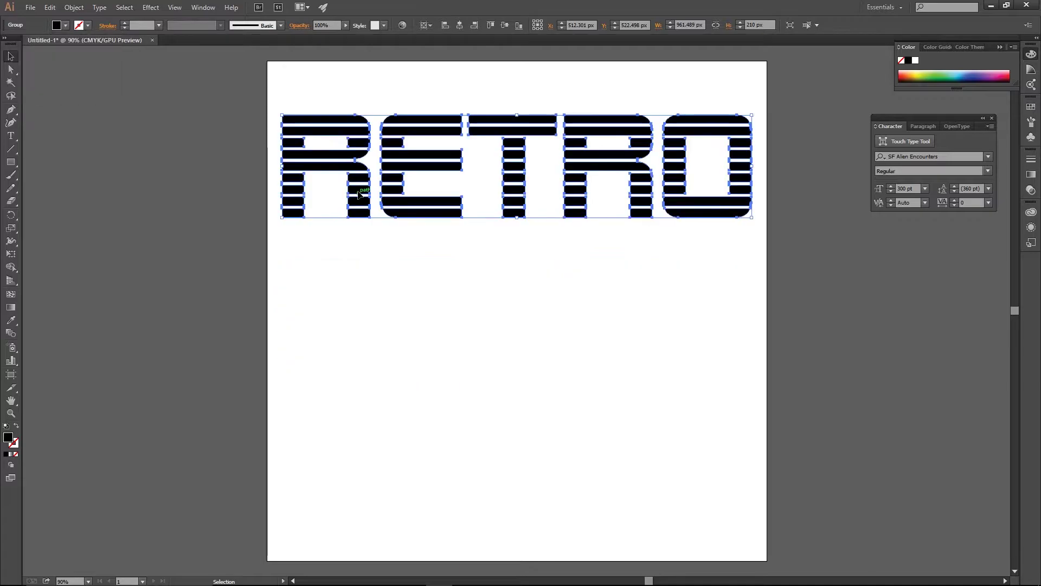
click(366, 359)
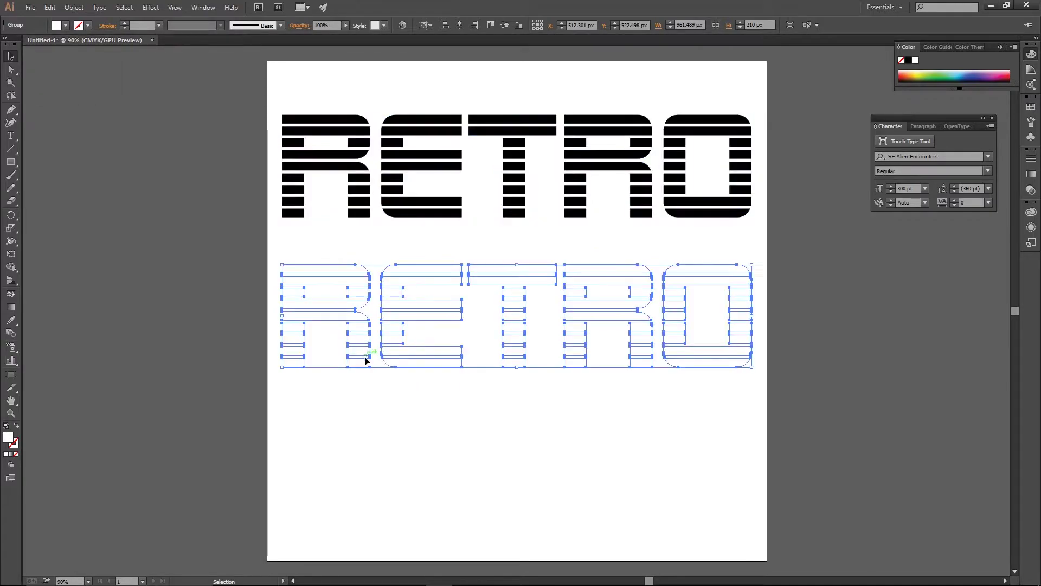
click(387, 420)
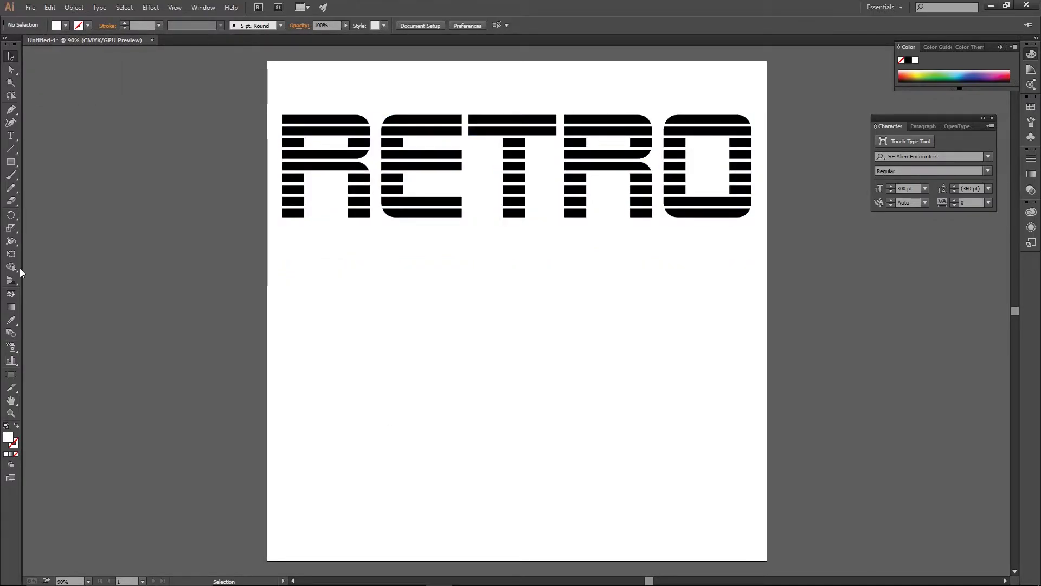
Step: Draw a rectangle of about 1226 × 839 px covering both RETRO copies and fill it with near-black
key(m)
drag(212, 97, 811, 507)
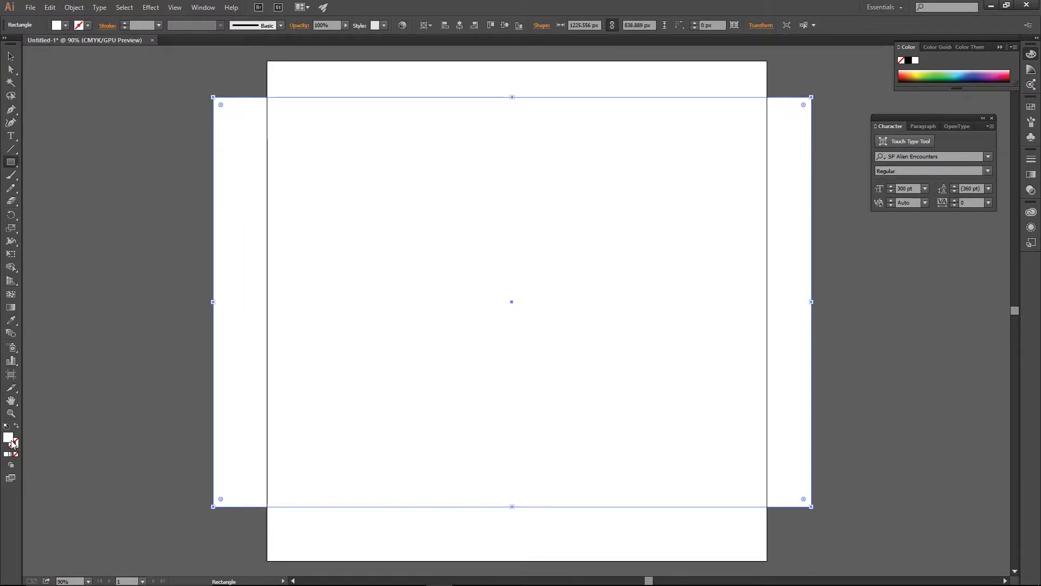
double_click(12, 442)
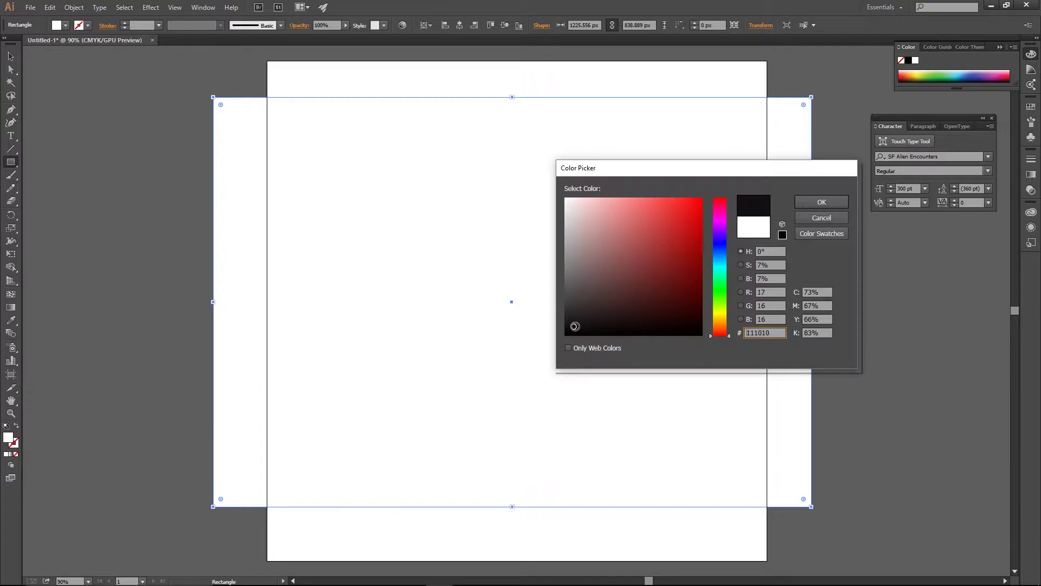
click(572, 318)
click(847, 202)
Step: Send the dark rectangle to the back, behind both RETRO copies
right_click(685, 472)
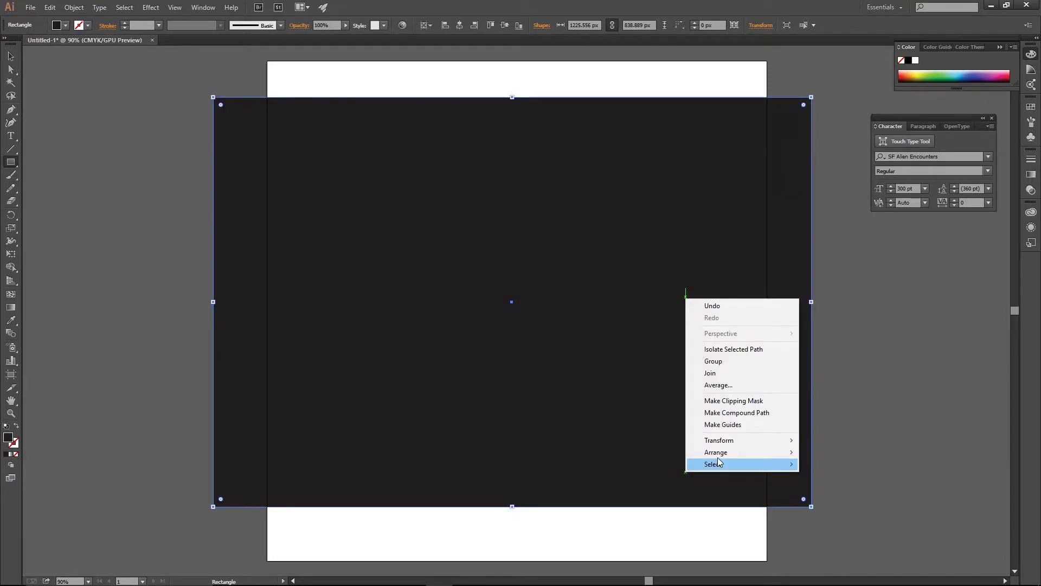
mouse_move(722, 452)
click(600, 477)
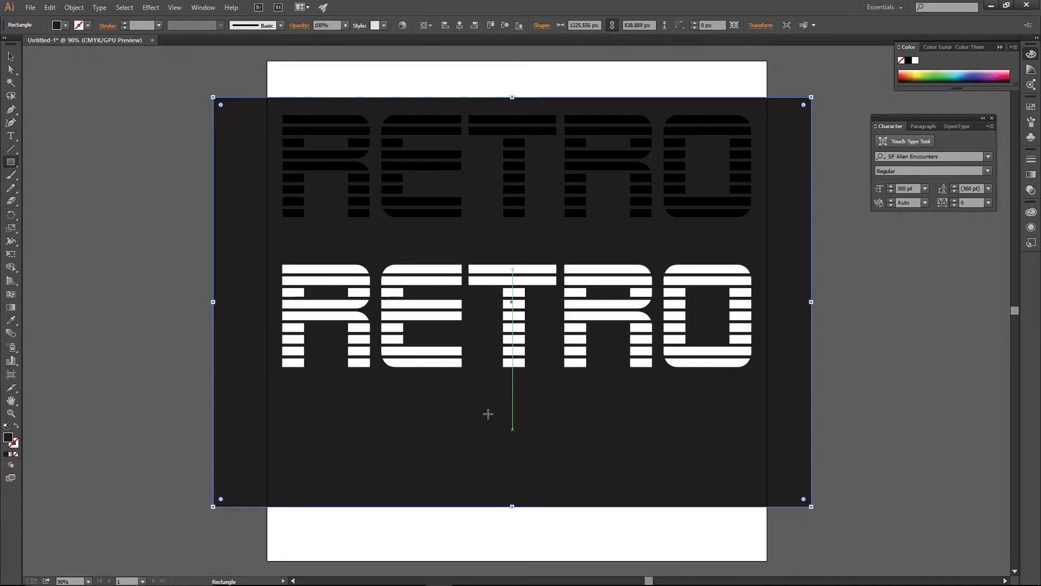
Step: Fill the upper RETRO lettering with the pinkish red ed0f44
key(v)
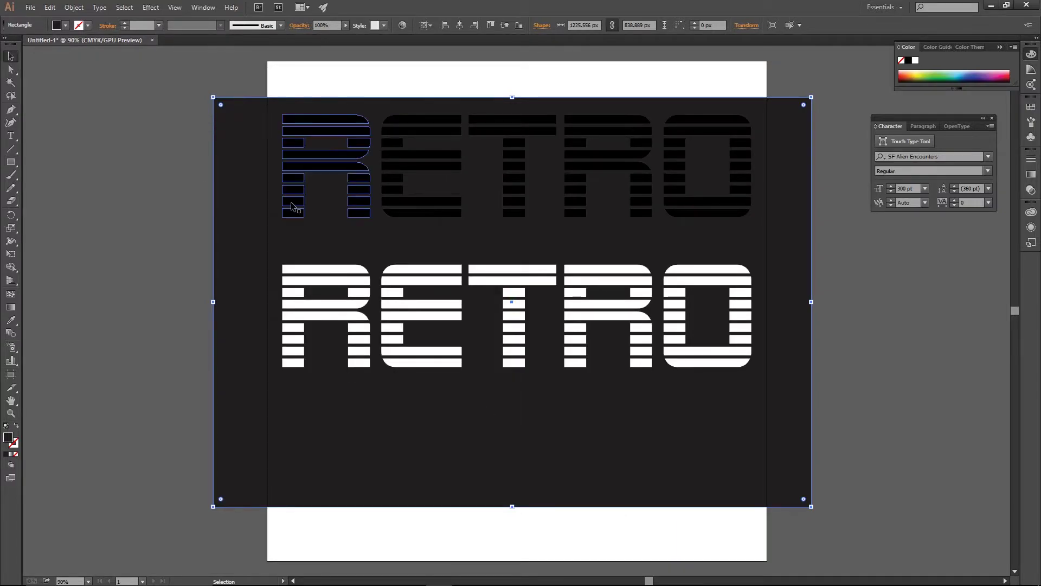
click(296, 142)
double_click(8, 437)
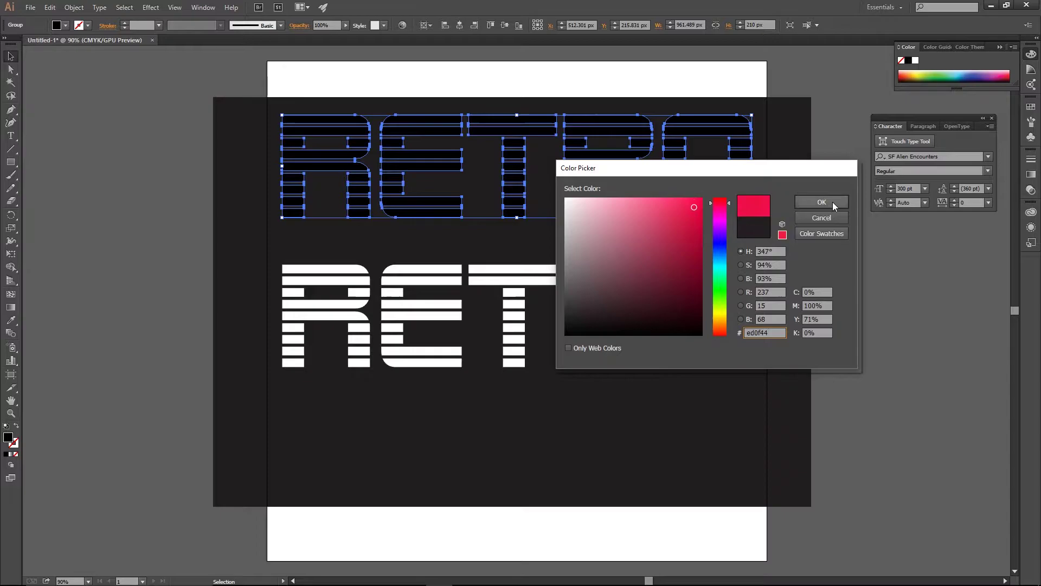
click(831, 202)
Step: Centre both RETRO copies vertically on the artboard and scale the red one about its centre to about 879 × 192 px
click(596, 312)
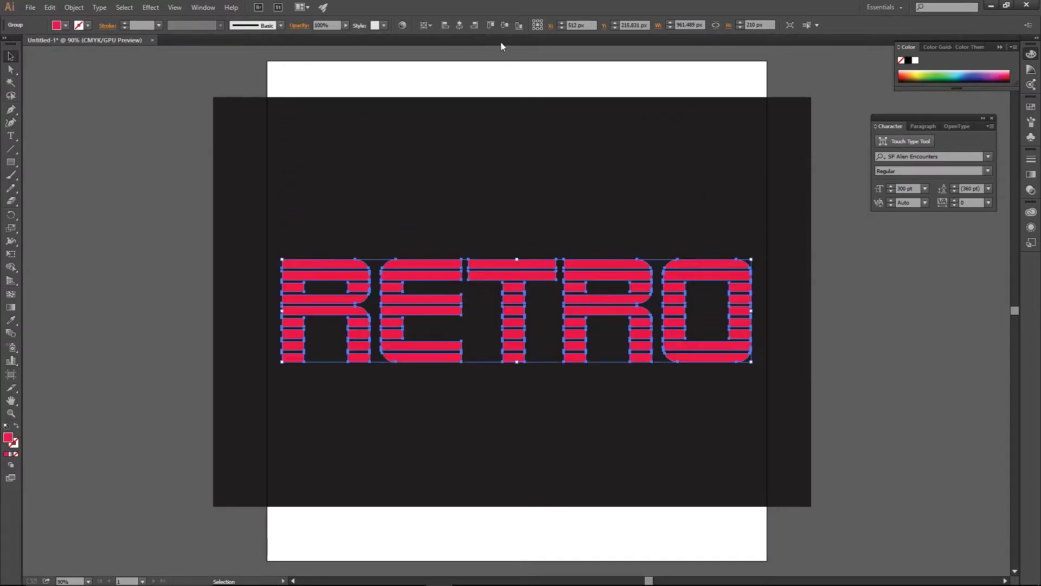
shift+click(751, 261)
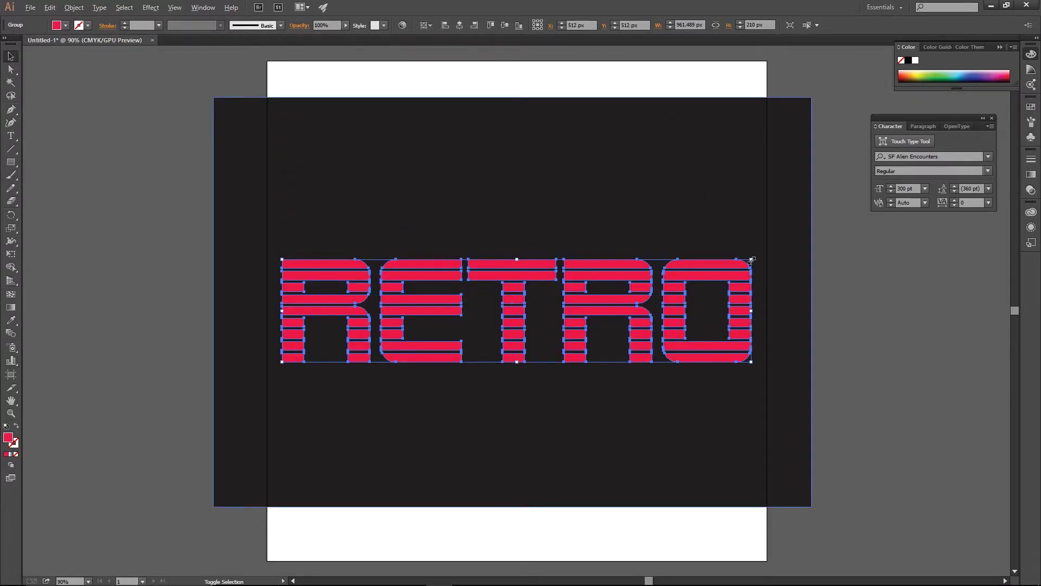
drag(751, 260, 747, 266)
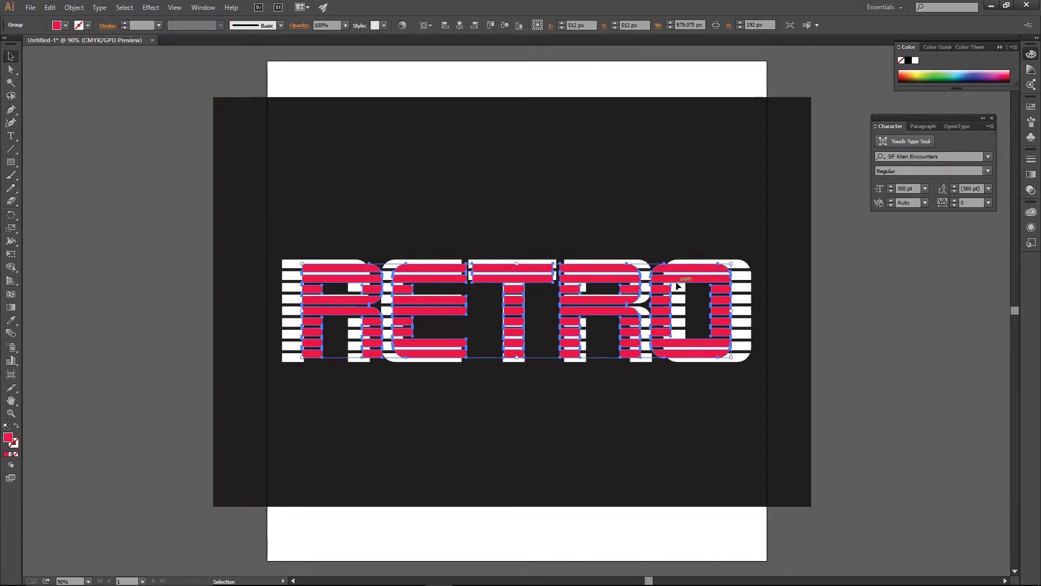
Step: Send the smaller red RETRO lettering backward, behind the white one
right_click(662, 290)
mouse_move(690, 379)
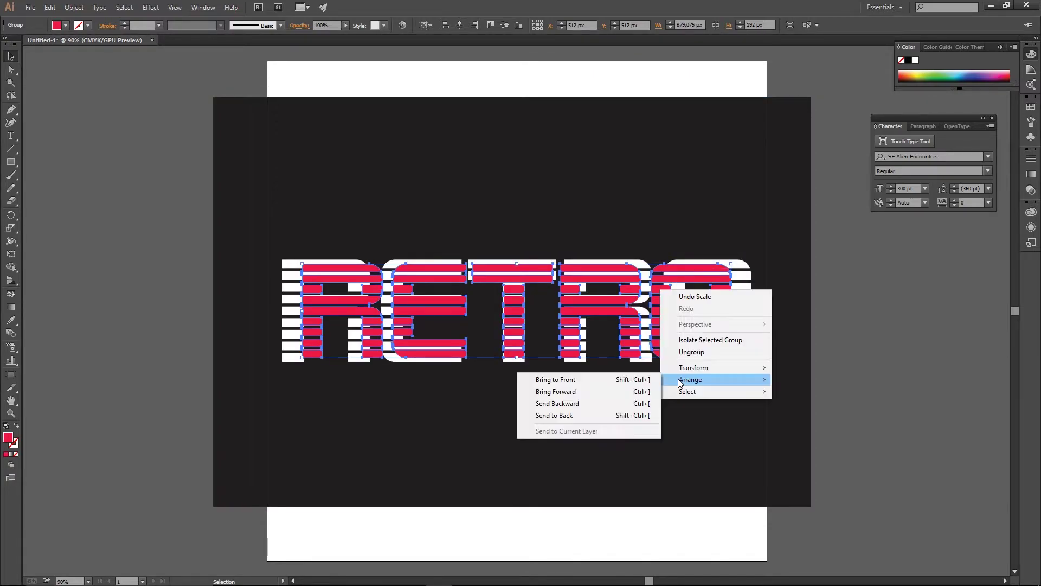
click(607, 405)
Step: Select both RETRO letterings together and set the blend spacing to Specified Steps
click(378, 303)
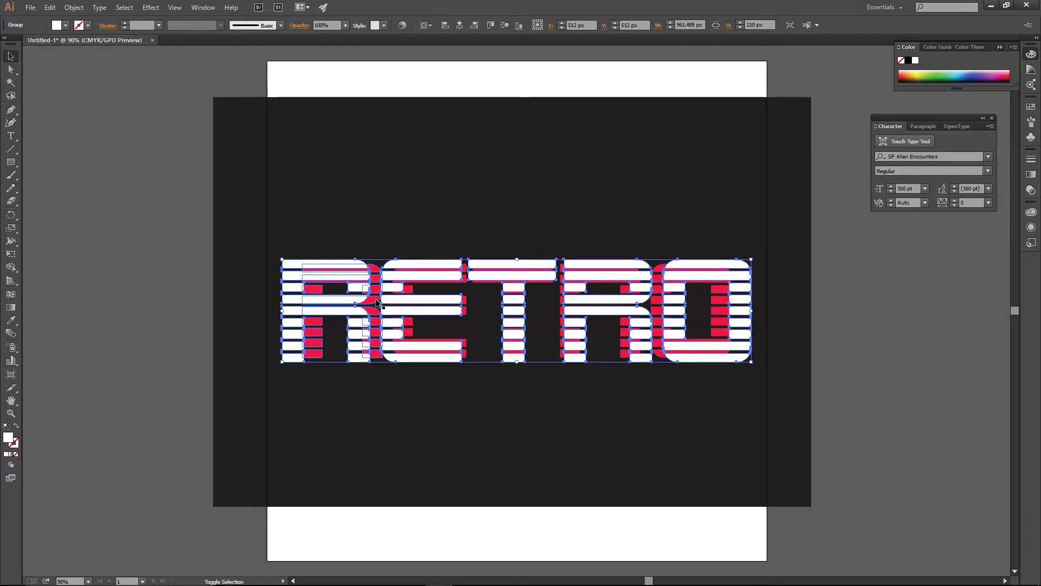
key(ctrl+a)
click(50, 7)
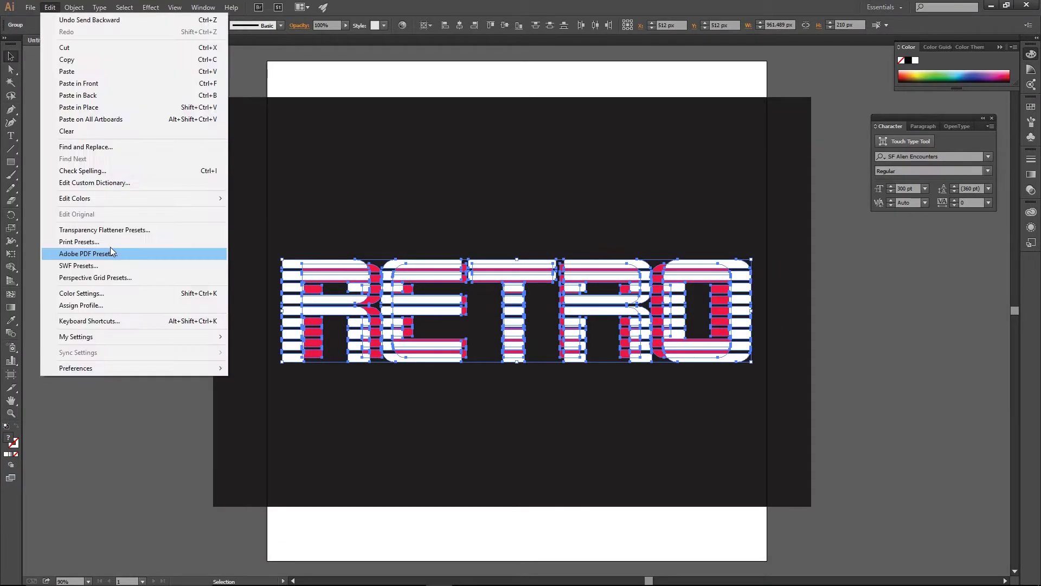
key(Escape)
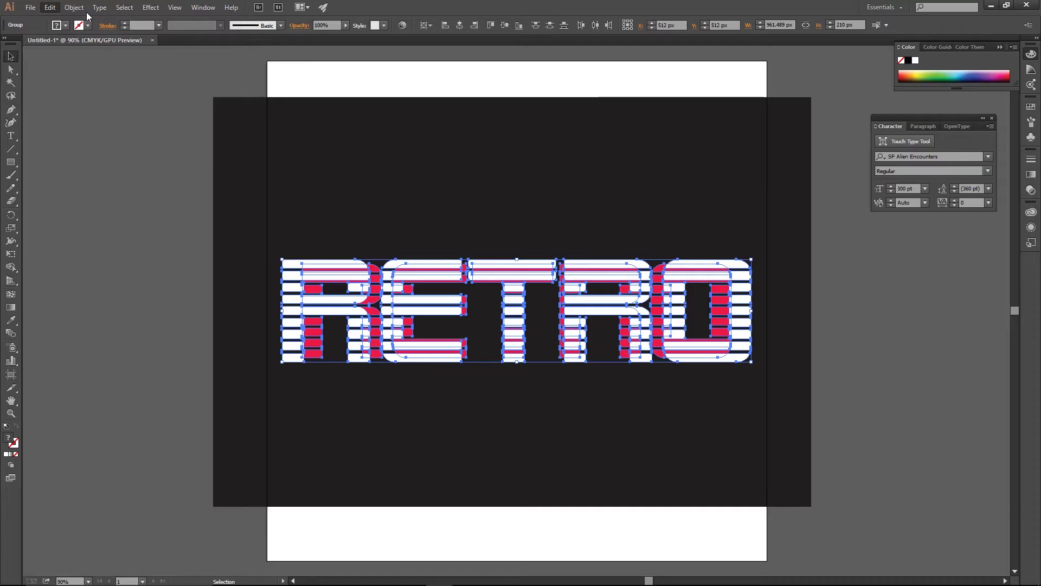
click(74, 7)
mouse_move(92, 263)
click(315, 290)
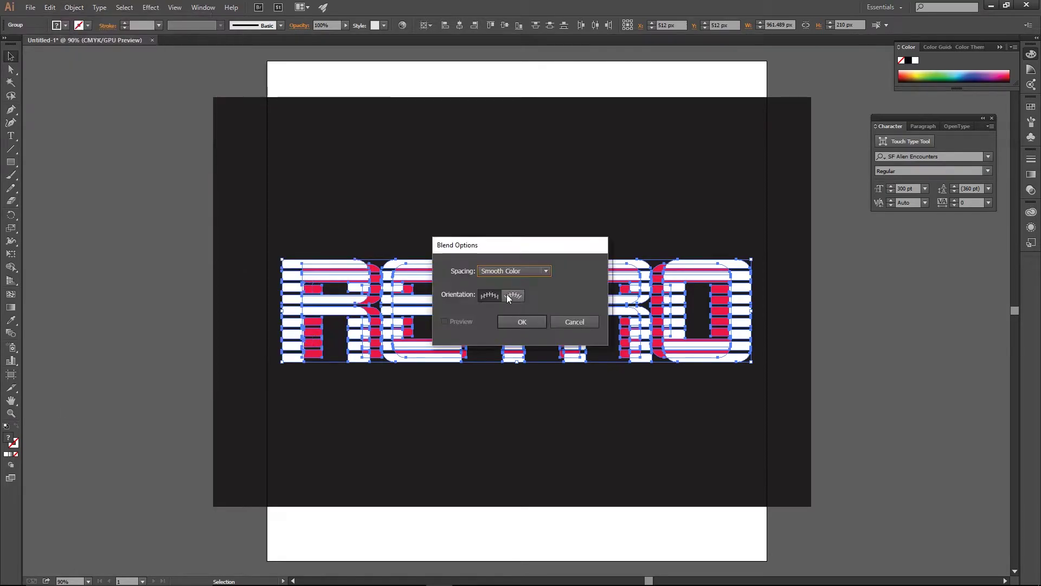
key(Down)
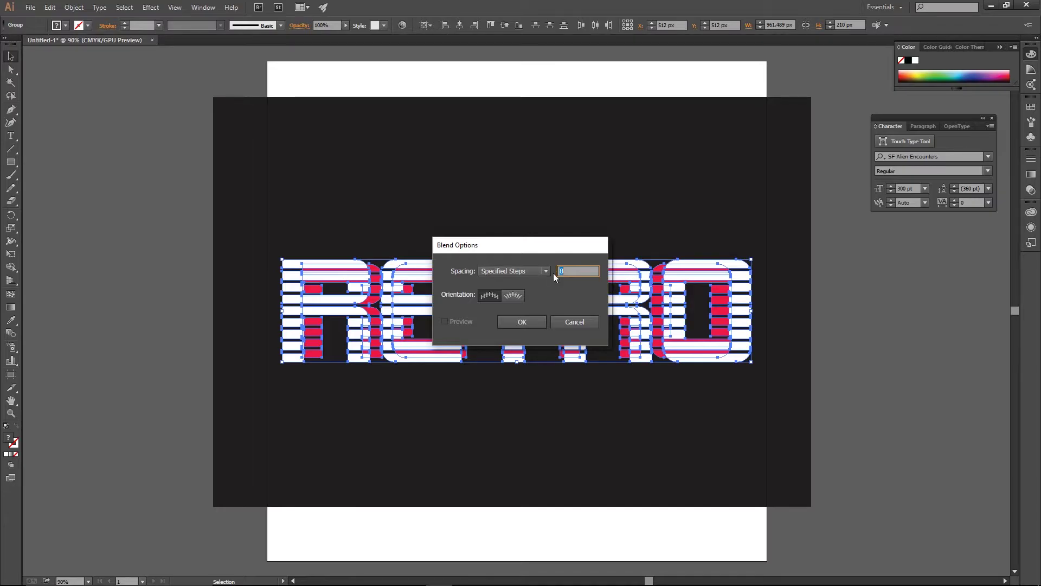
key(Return)
Step: Make a blend between the white and red RETRO letterings and deselect the result
click(73, 7)
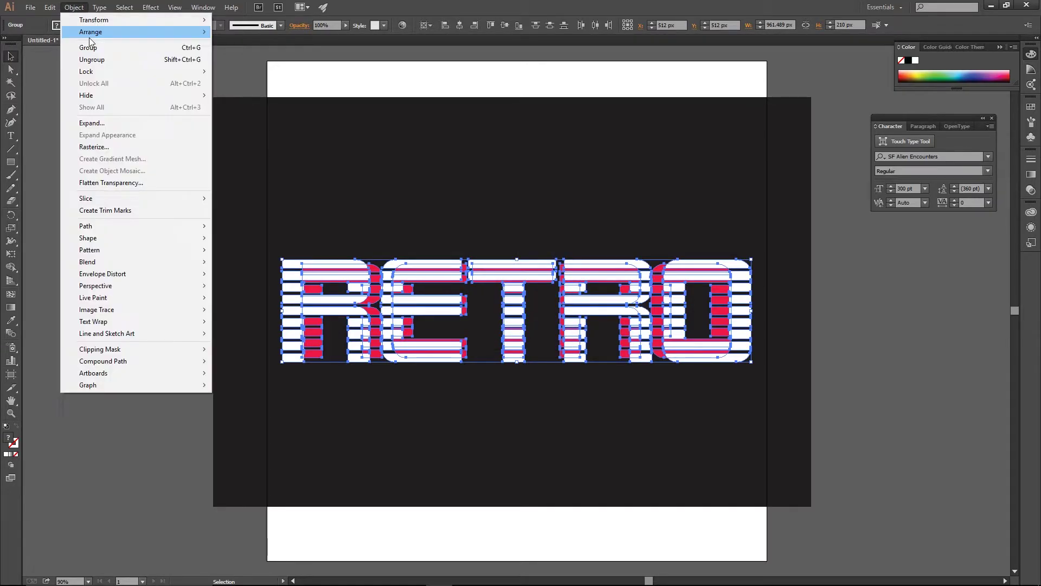
mouse_move(168, 265)
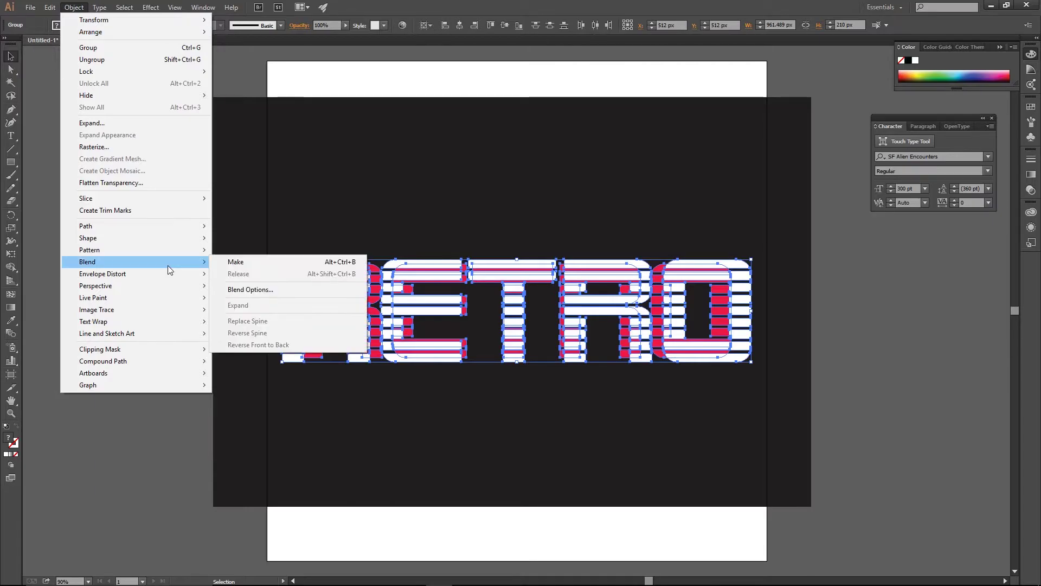
click(243, 262)
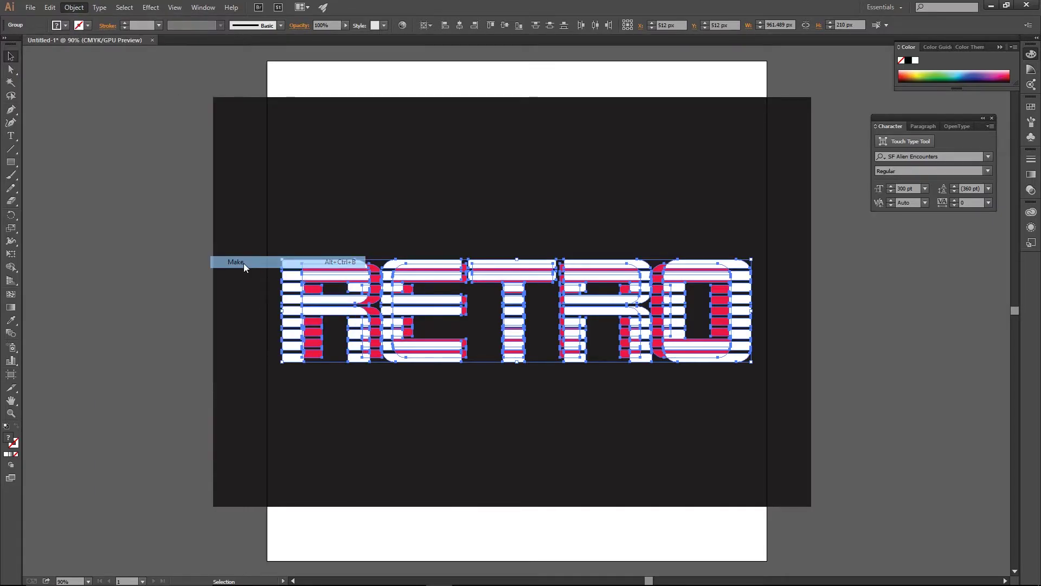
click(148, 285)
Step: Delete the dark background rectangle and save the blended lettering as Retro.ai
click(349, 163)
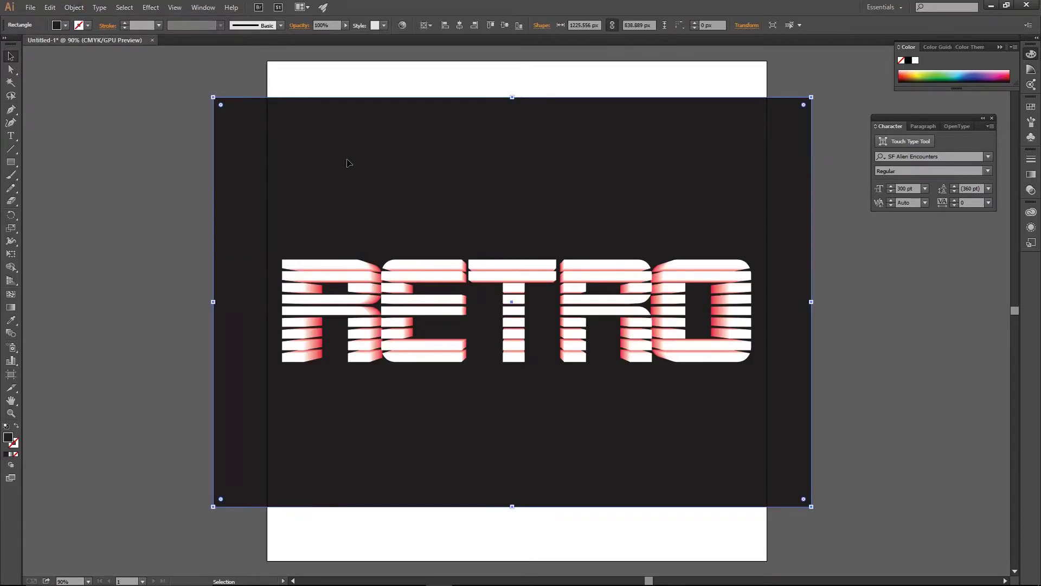
key(Delete)
key(ctrl+s)
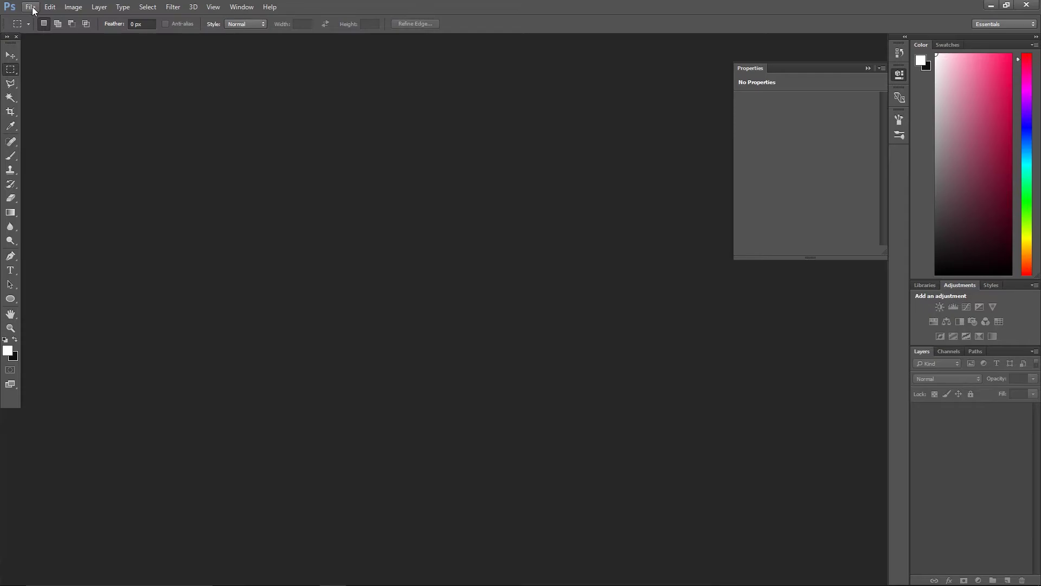
Step: In Photoshop, create a 2048 × 2048 px RGB document at 72 pixels/inch and fill its background with near-black
key(ctrl+n)
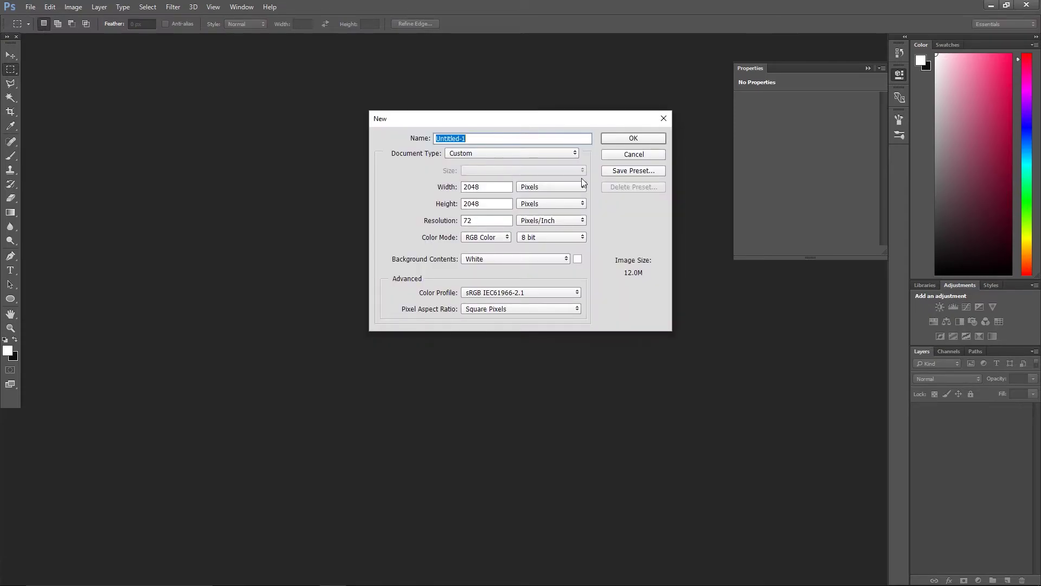
key(Return)
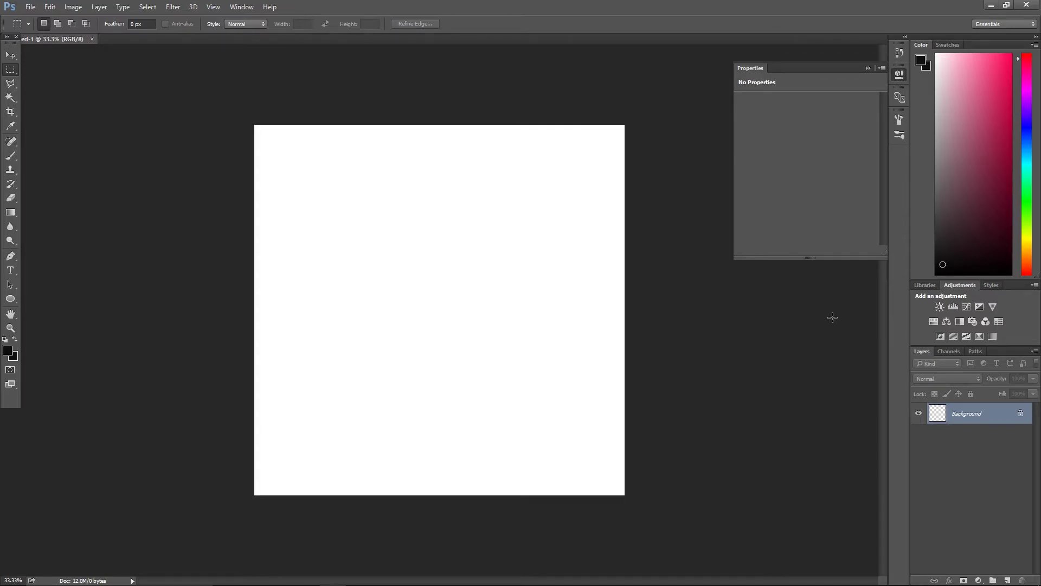
key(alt+BackSpace)
Step: Add an empty layer, then place Retro.ai centred on the canvas and scale it to about 56.87 × 12.42 cm
key(ctrl+shift+n)
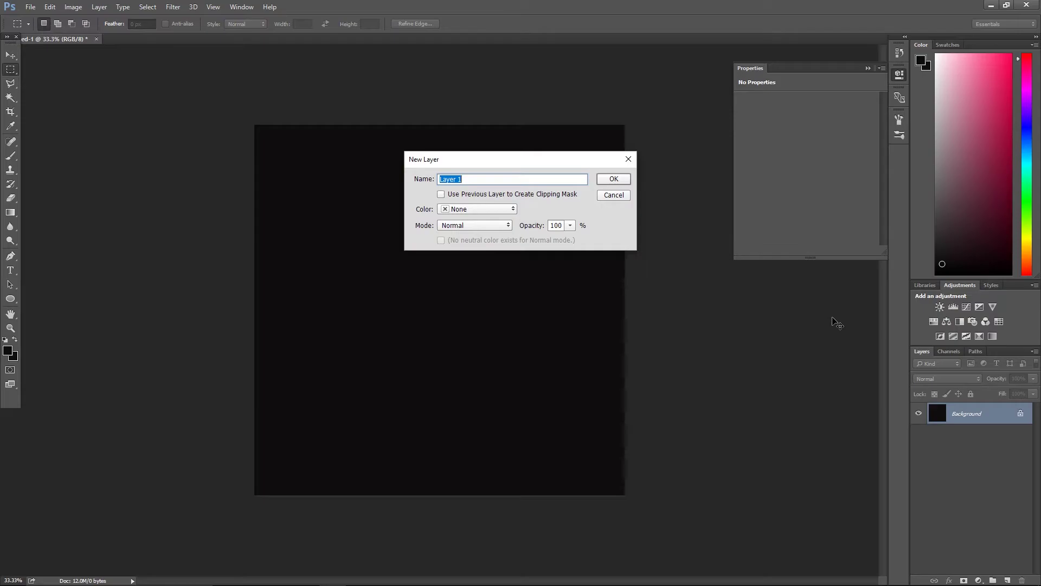
key(Return)
key(alt+Tab)
drag(571, 438, 376, 323)
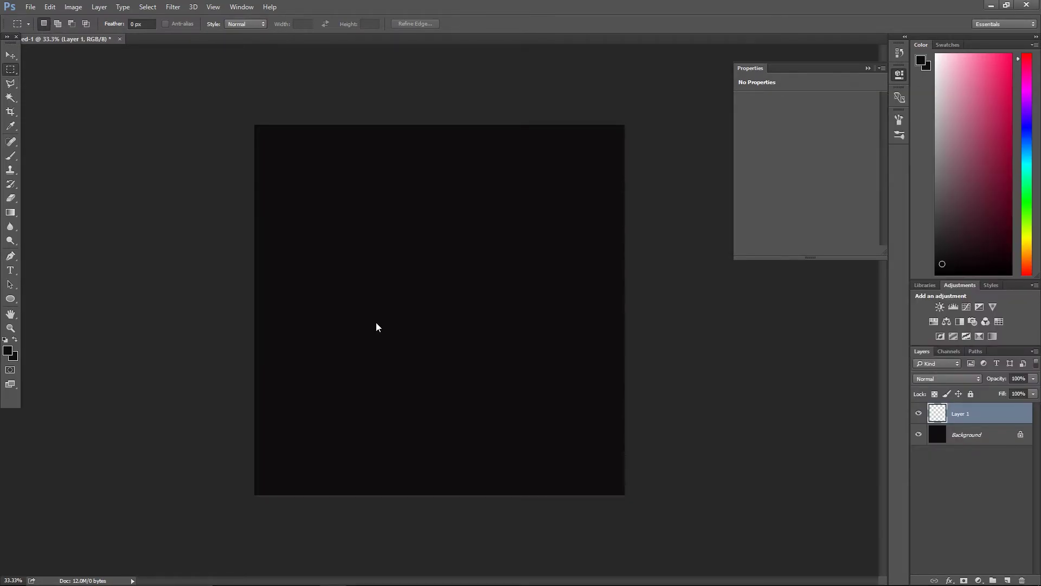
click(613, 330)
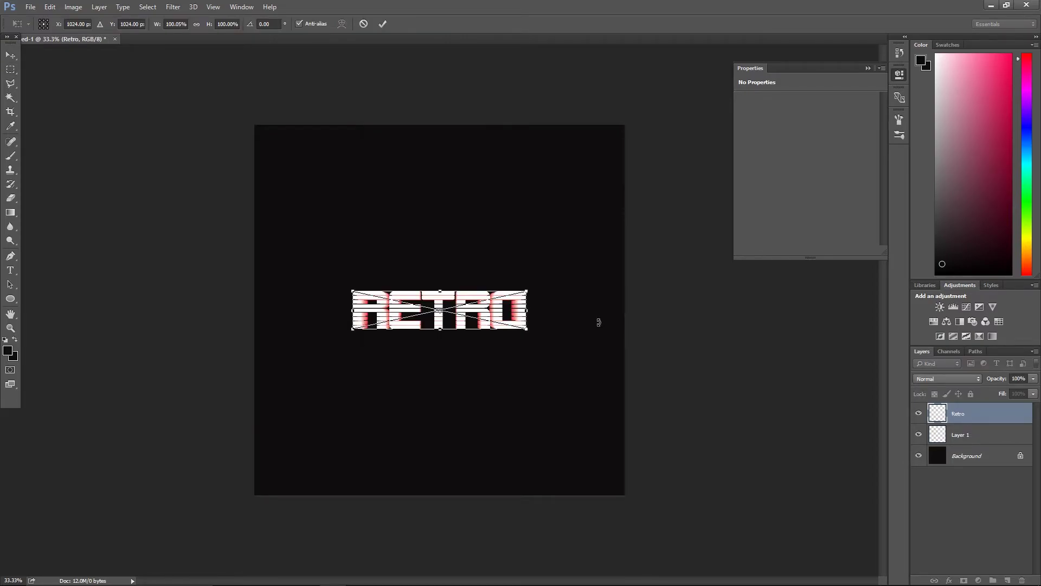
drag(527, 291, 591, 266)
key(Return)
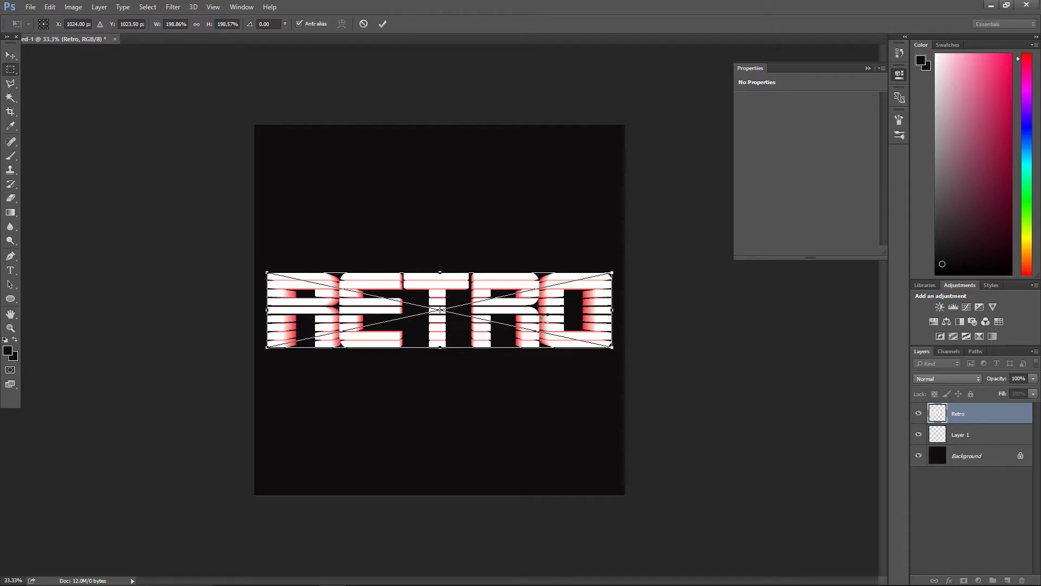
key(Return)
Step: Add the text "Wow thats pretty" above RETRO in red Streamster Regular and enlarge it
key(t)
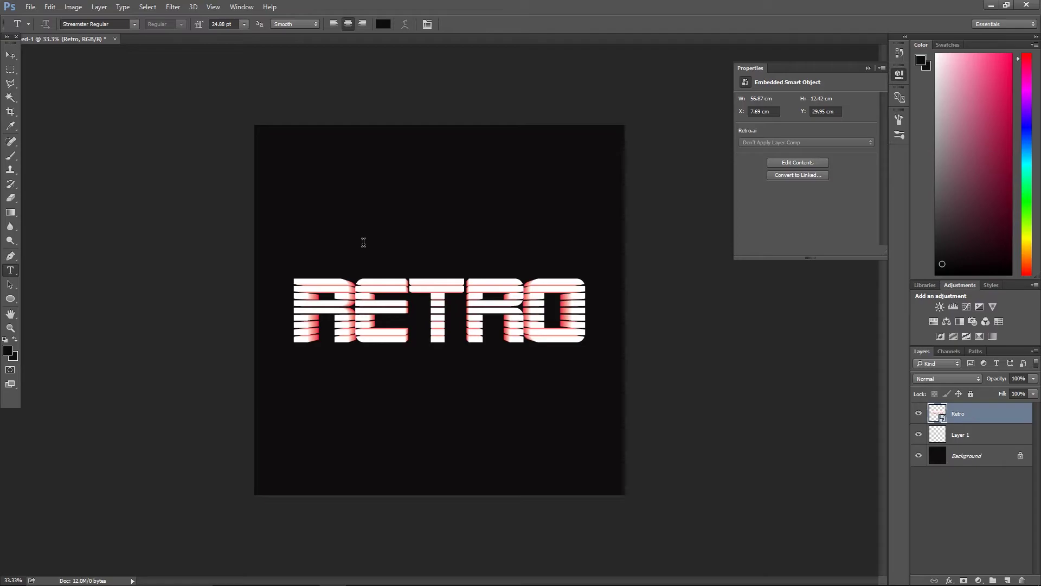
click(363, 241)
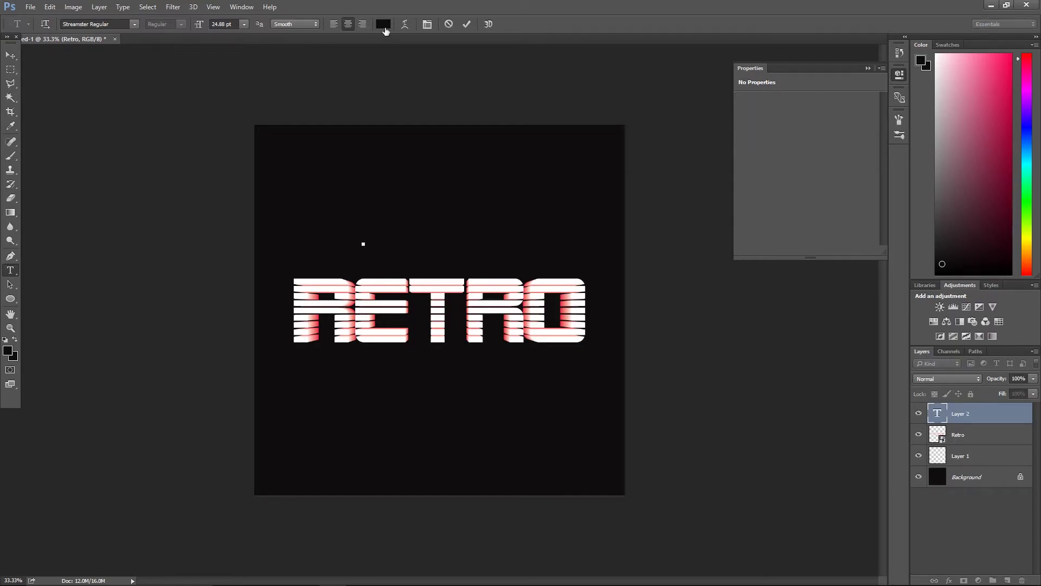
click(383, 24)
key(Return)
text(Wow thats pretty)
key(ctrl+a)
click(214, 25)
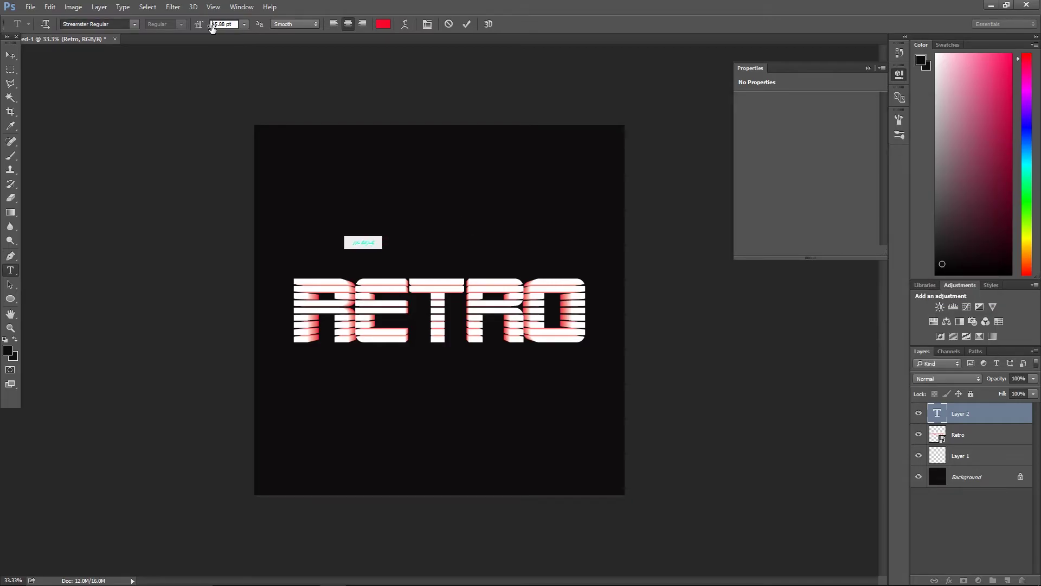
key(ctrl+Return)
Step: Centre the "Wow thats pretty" text horizontally on the canvas and move it down to overlap the upper edge of RETRO
key(v)
key(ctrl+a)
click(276, 23)
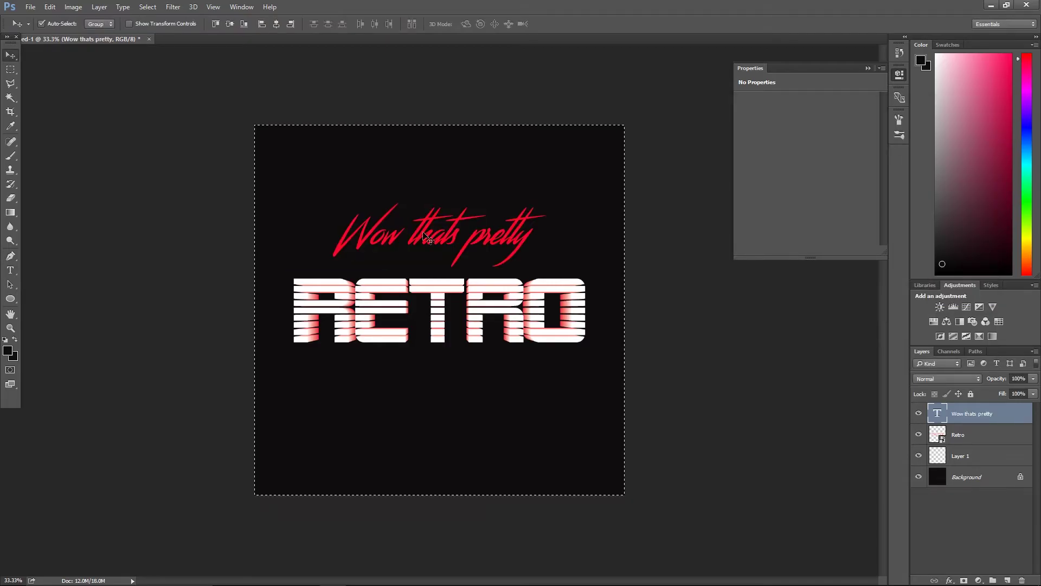
key(ctrl+d)
drag(423, 232, 428, 263)
Step: Give the "Wow thats pretty" text an Inner Bevel with 1000% depth and 6 px soften
double_click(475, 263)
key(ctrl+Return)
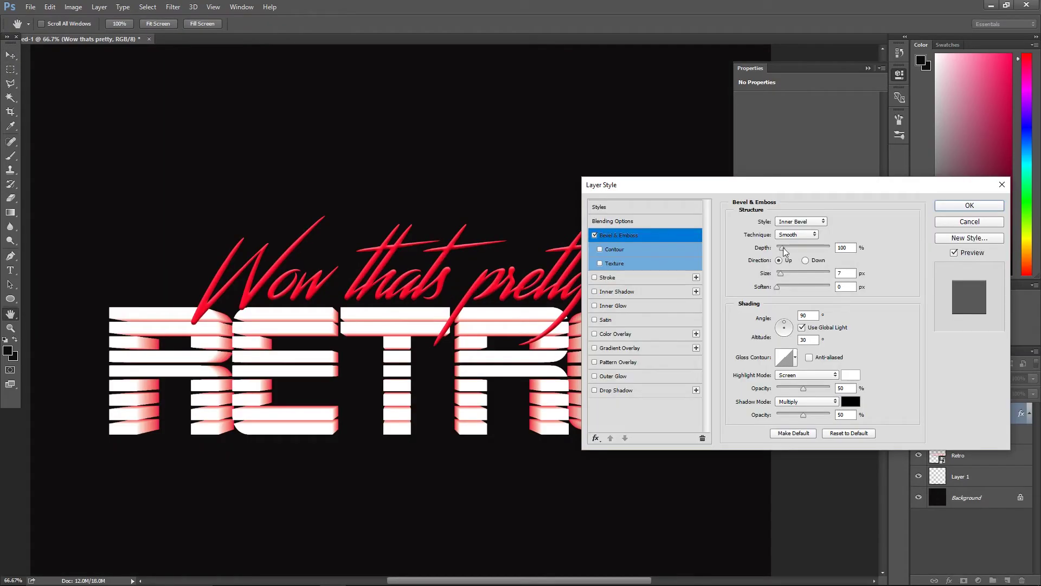
drag(783, 247, 830, 247)
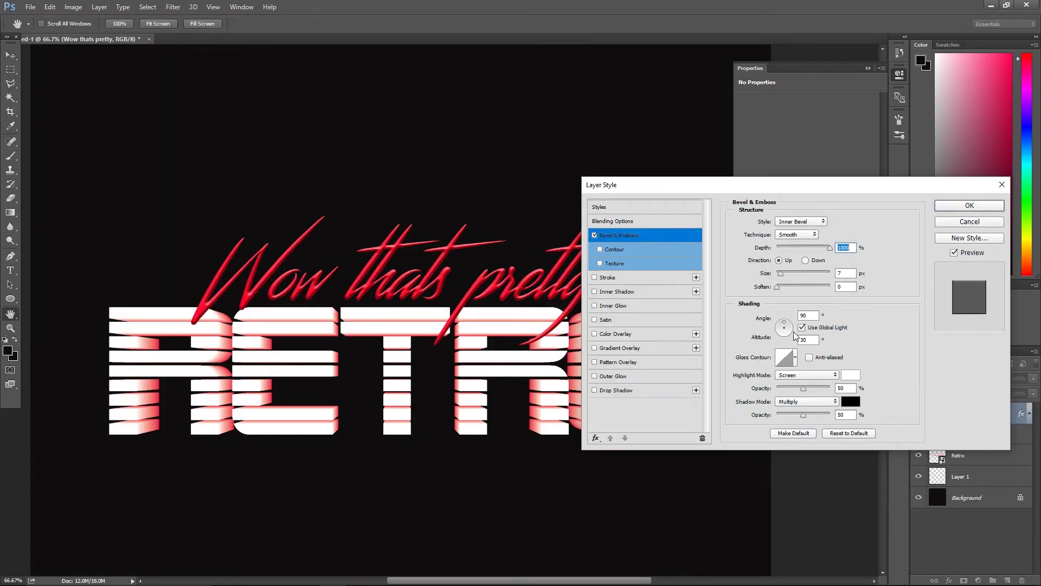
drag(776, 286, 795, 320)
Step: Set both the highlight mode and the shadow mode of the bevel to Normal
click(805, 375)
click(794, 384)
click(793, 401)
click(794, 411)
Step: Make the bevel highlight colour light orange and set the highlight and shadow opacities to 100%
click(850, 374)
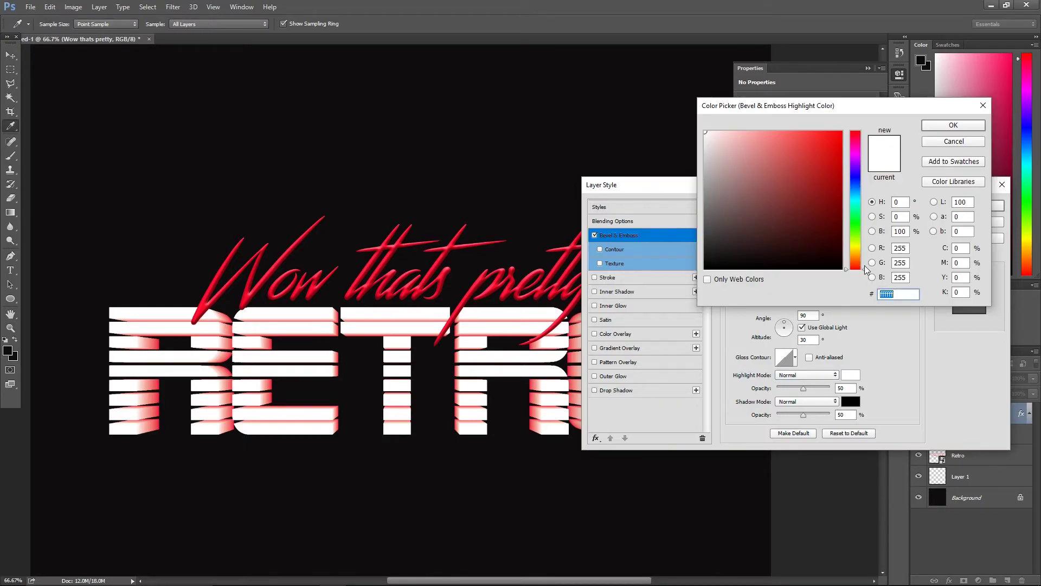
click(855, 261)
click(801, 138)
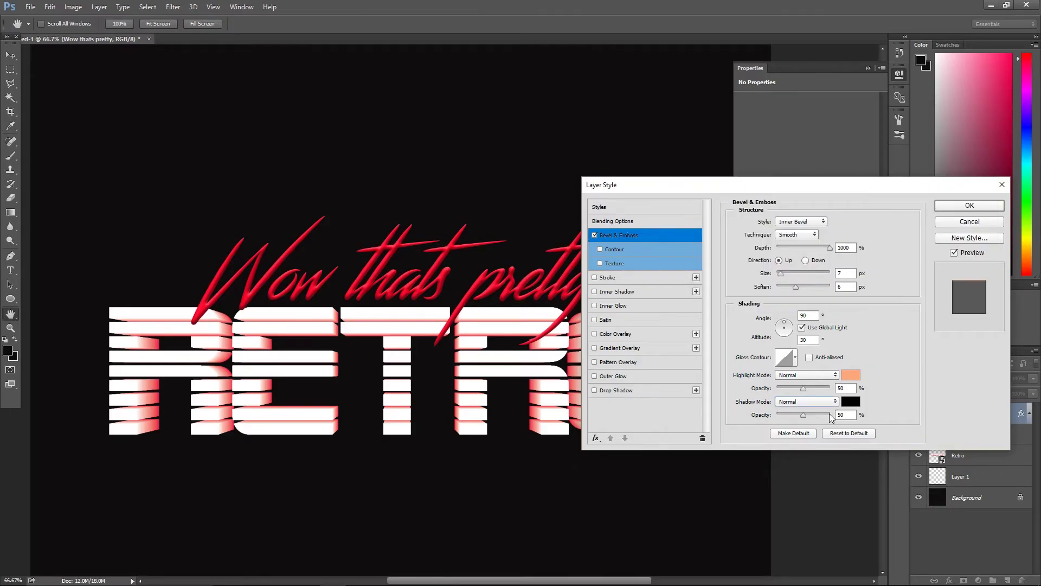
click(829, 388)
click(830, 415)
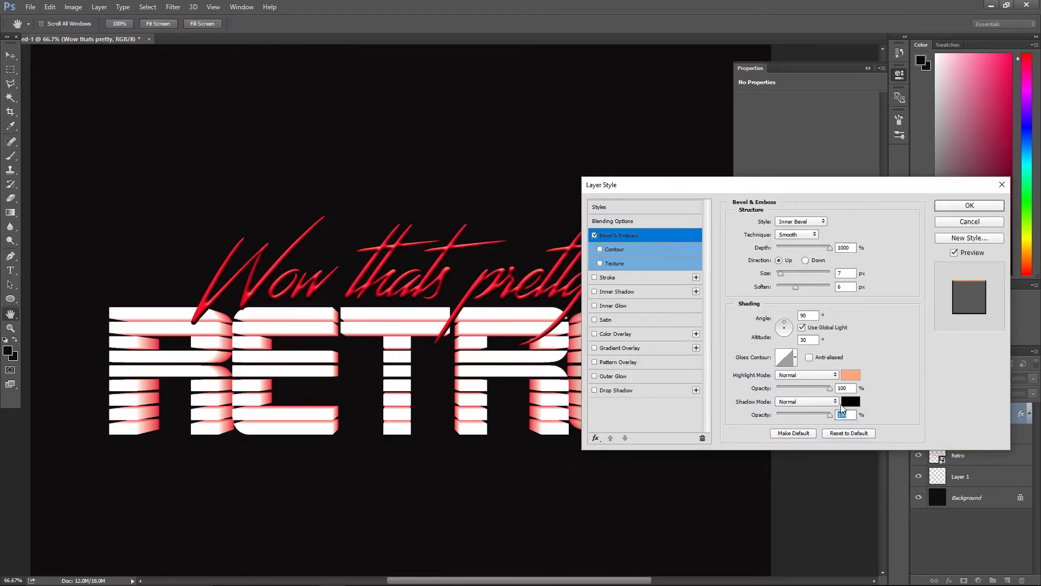
Step: Change the bevel's shadow colour to hot pink and reduce the bevel depth to about 327%
click(850, 401)
click(851, 144)
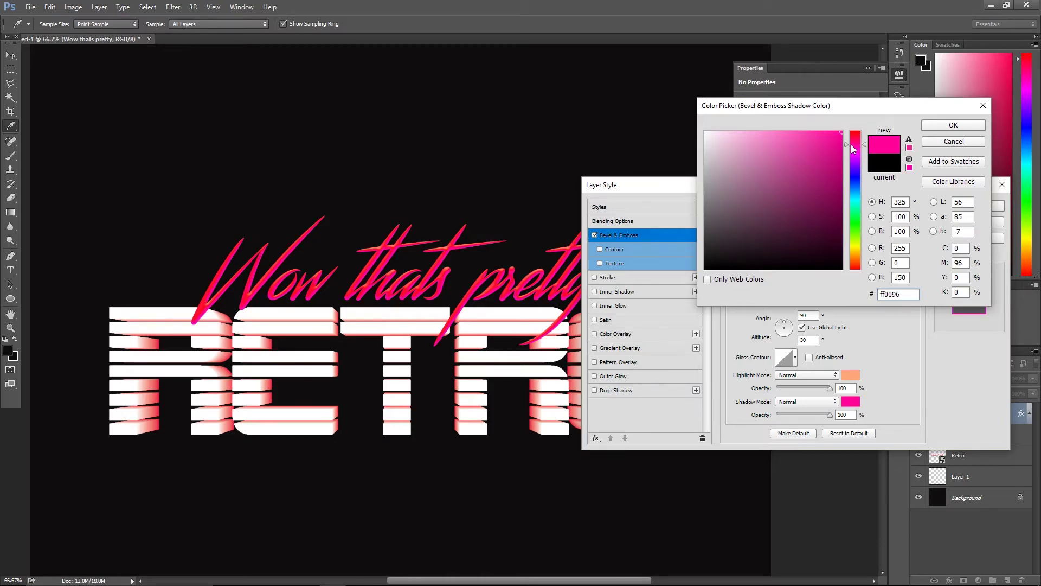
key(Return)
drag(829, 248, 794, 248)
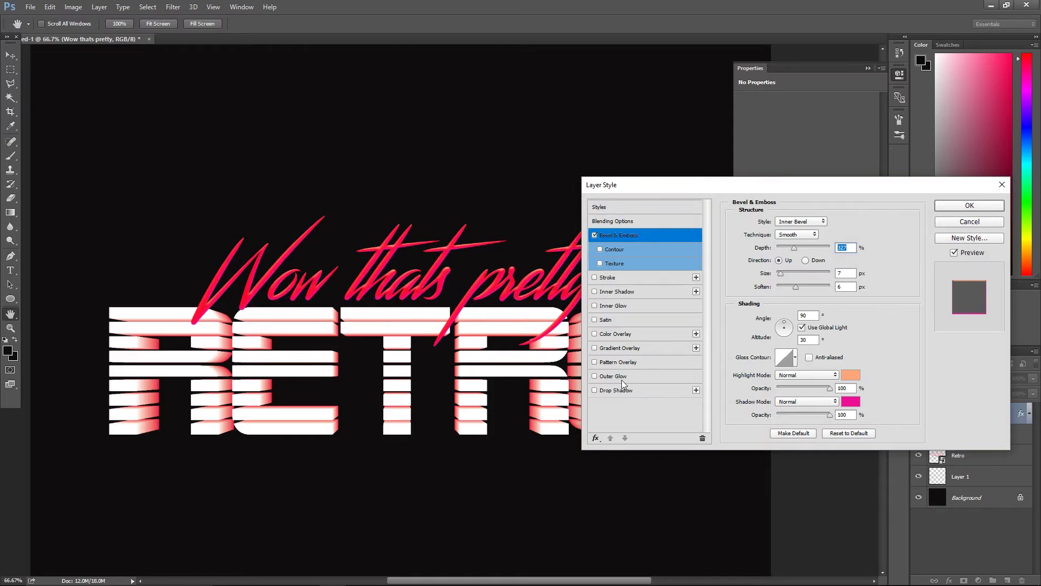
Step: Add an Outer Glow in pinkish red ff005a to the "Wow thats pretty" text
click(622, 381)
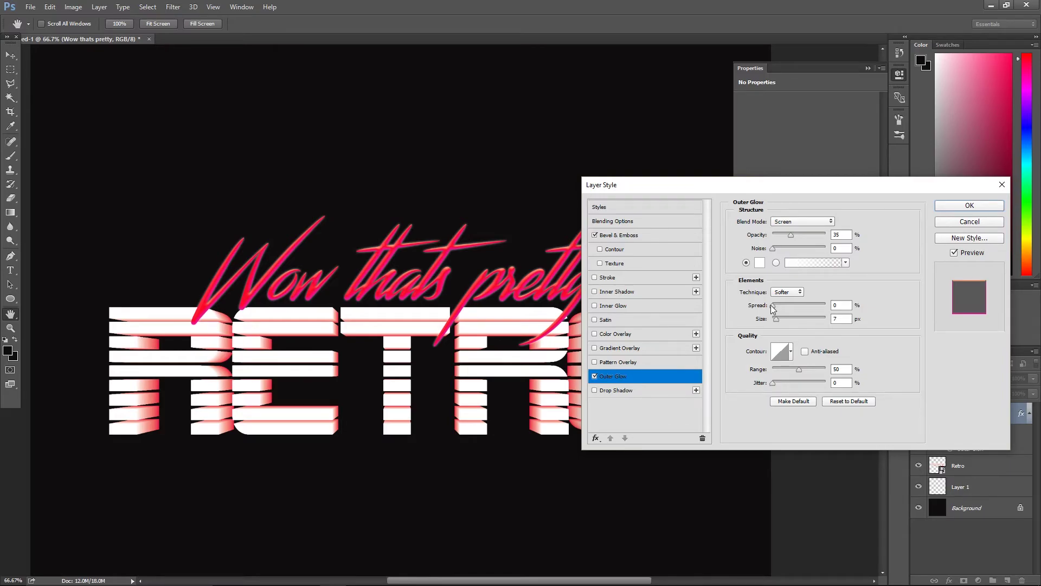
click(760, 263)
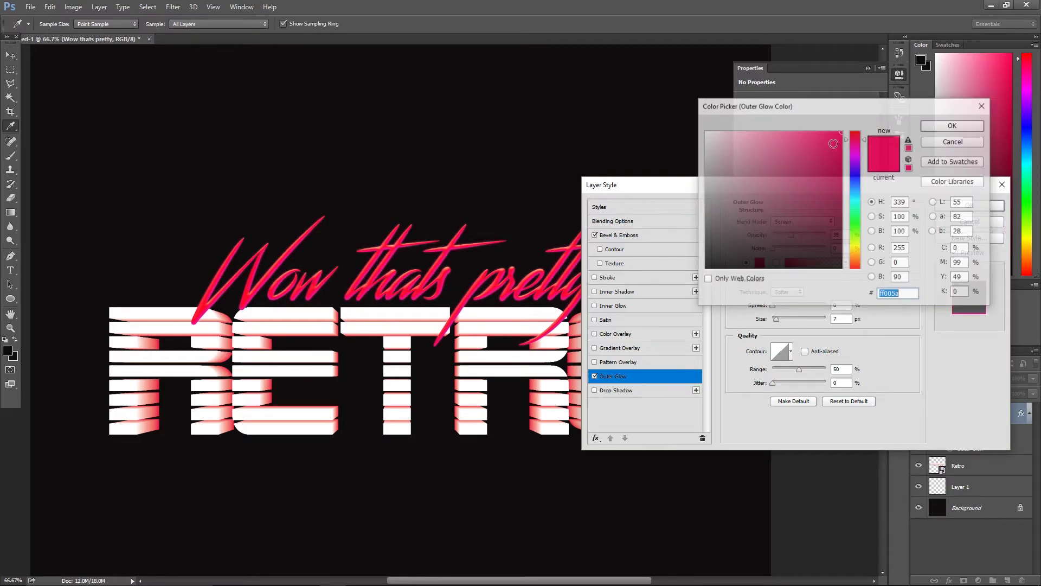
click(816, 221)
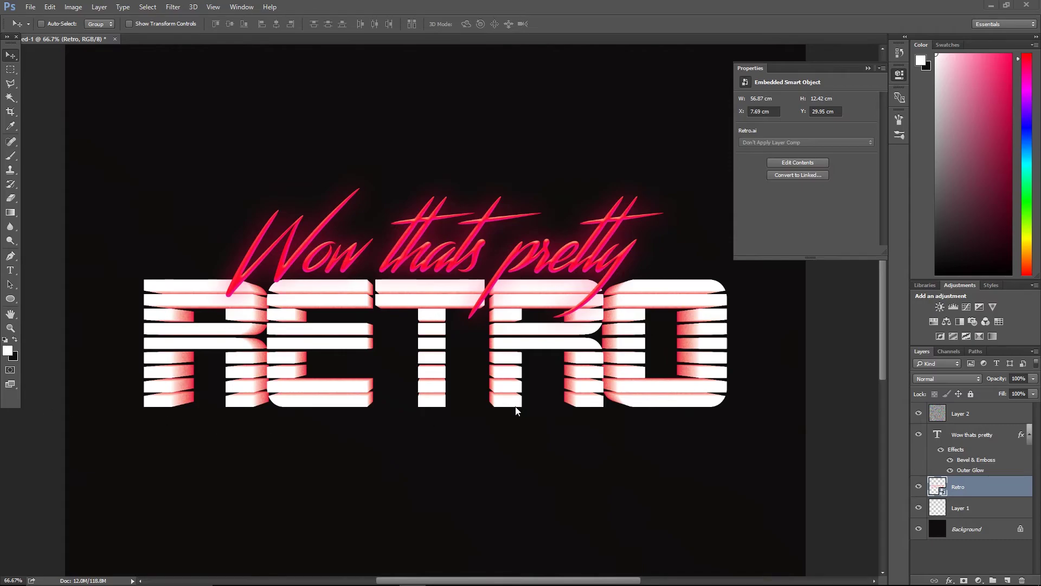
Step: Duplicate the Retro smart object layer twice
click(978, 471)
click(975, 491)
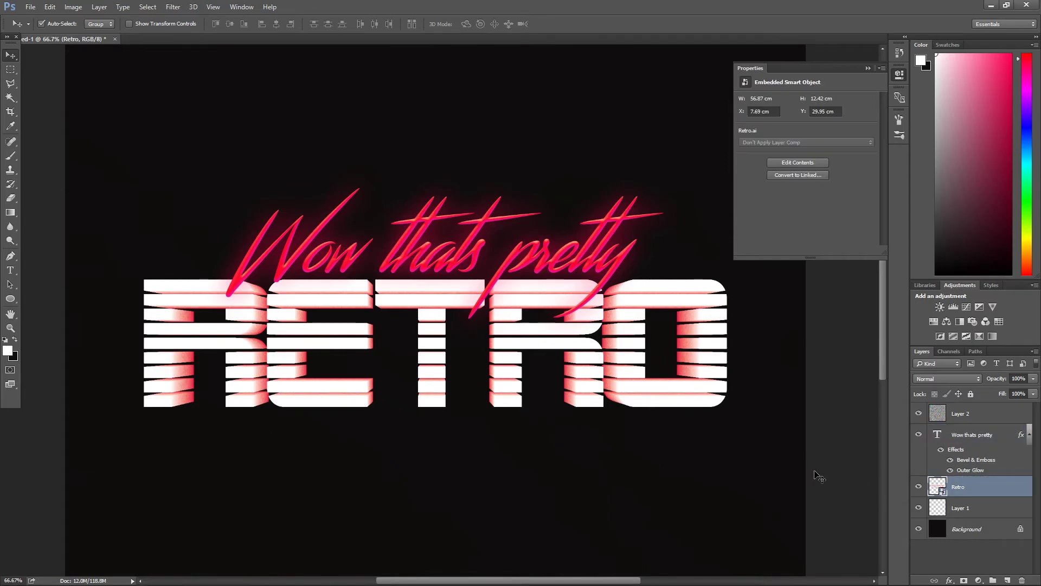
key(ctrl+j)
key(ctrl+j)
Step: Turn off the G and B channels in the blending options of the Retro copy 2 layer
double_click(1000, 488)
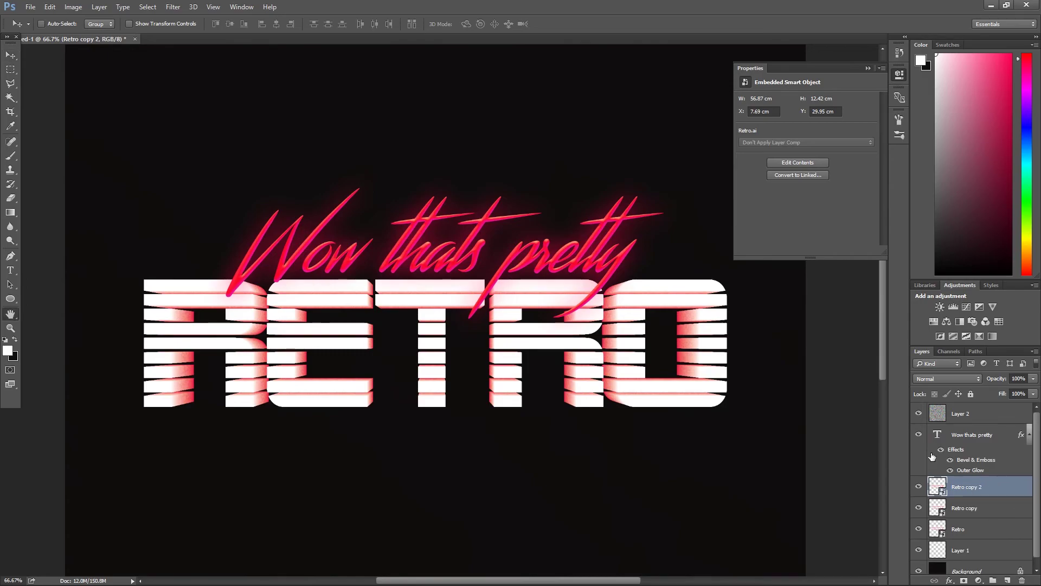
click(807, 275)
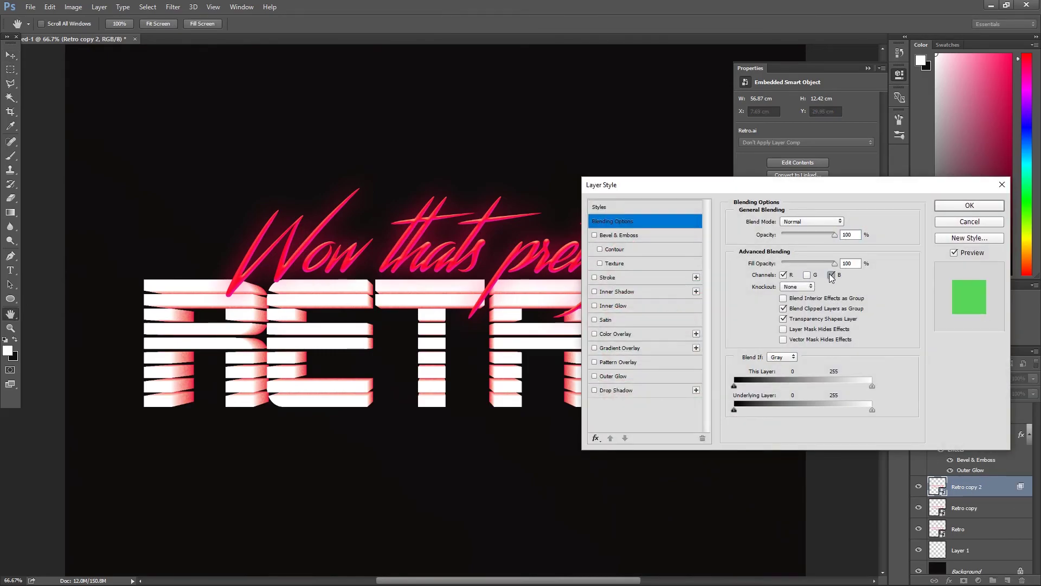
click(831, 275)
click(969, 206)
Step: Turn off the R and B channels in the blending options of the Retro copy layer
double_click(973, 508)
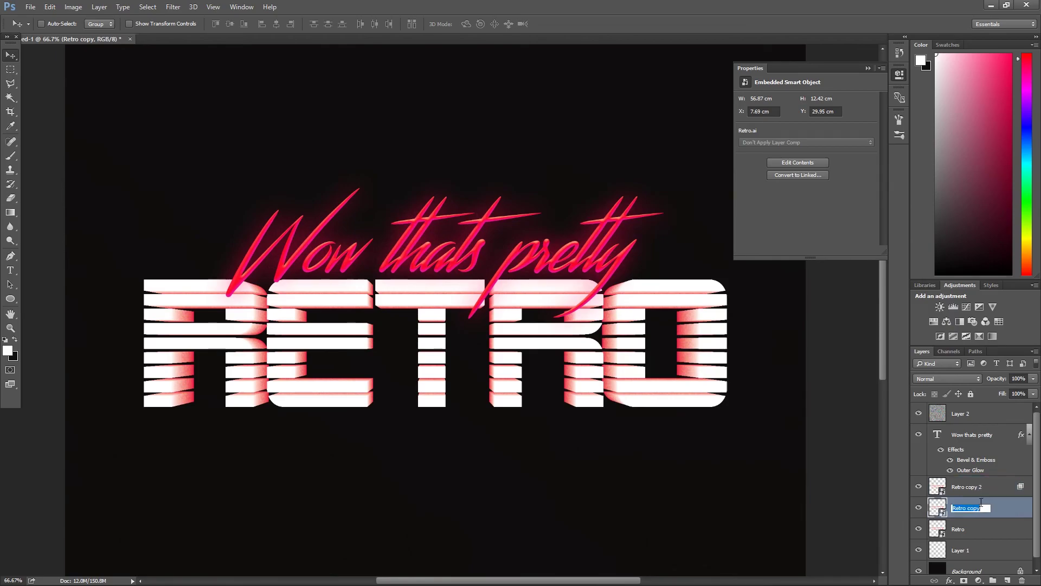
click(1001, 517)
double_click(1001, 517)
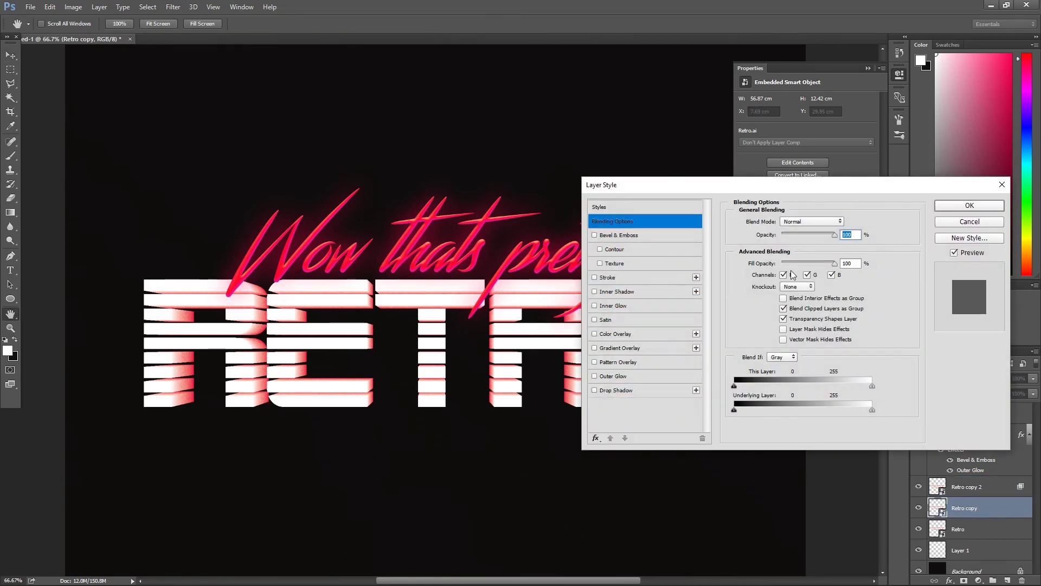
click(783, 275)
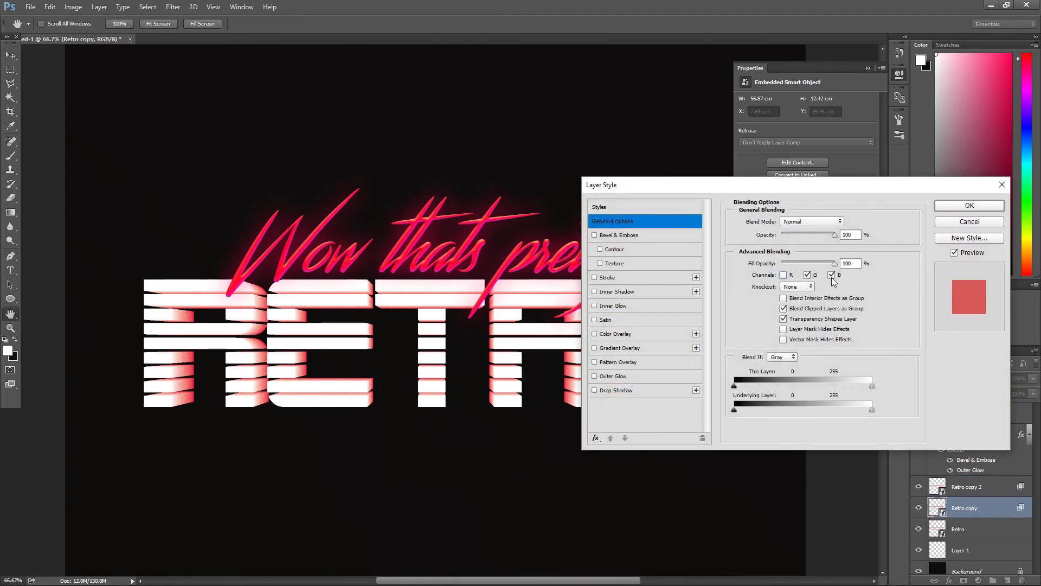
click(831, 275)
click(969, 205)
Step: Nudge the Retro copy 2 layer slightly left and up to about X 7.54 cm, Y 29.8 cm
click(967, 486)
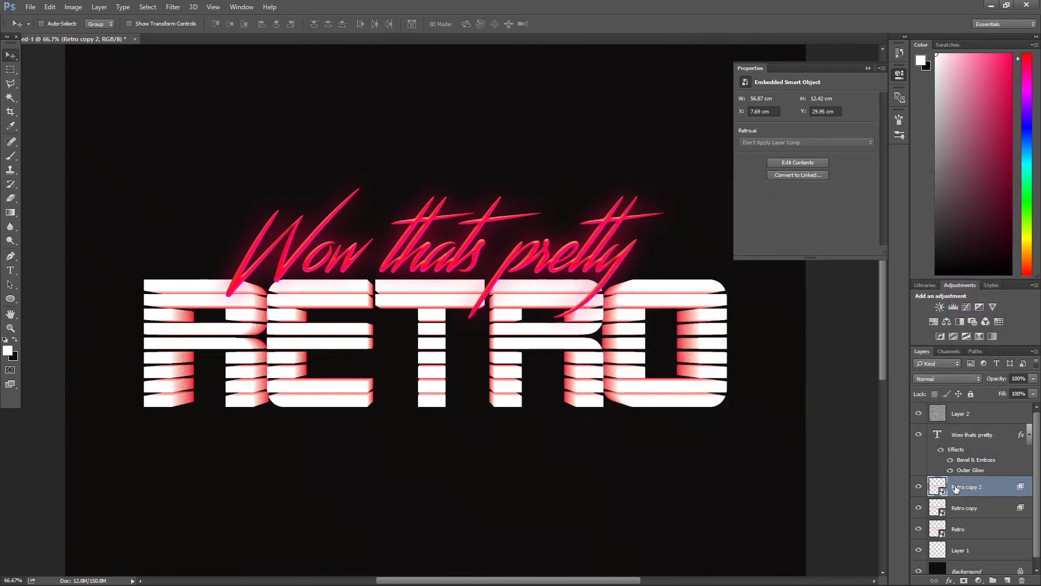
key(Left)
key(Left)
key(Left)
key(Left)
key(Up)
key(Up)
key(Up)
key(Up)
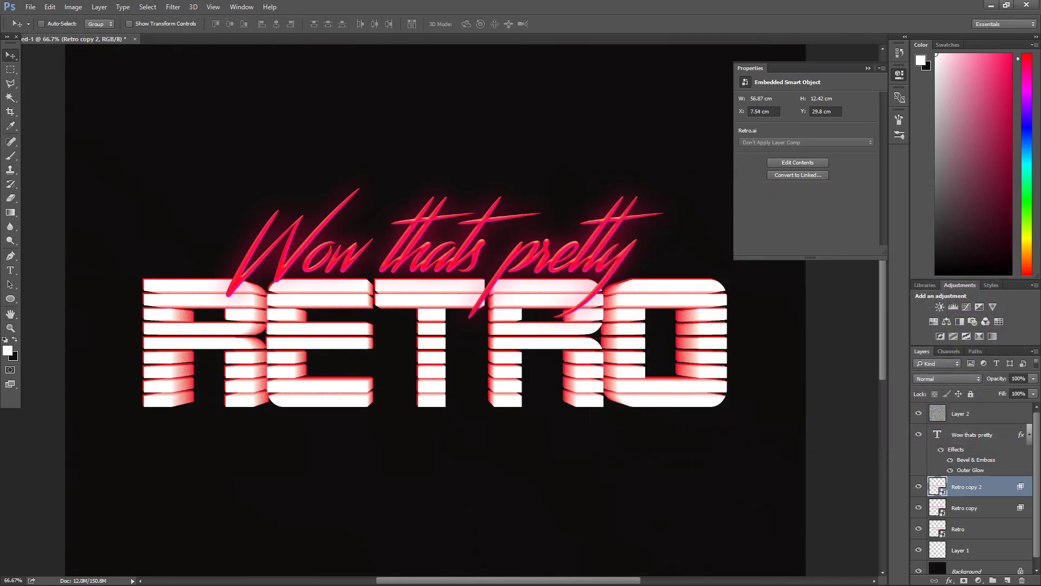
Step: Nudge the Retro copy layer slightly right and down to about X 7.79 cm, Y 30.05 cm
click(976, 508)
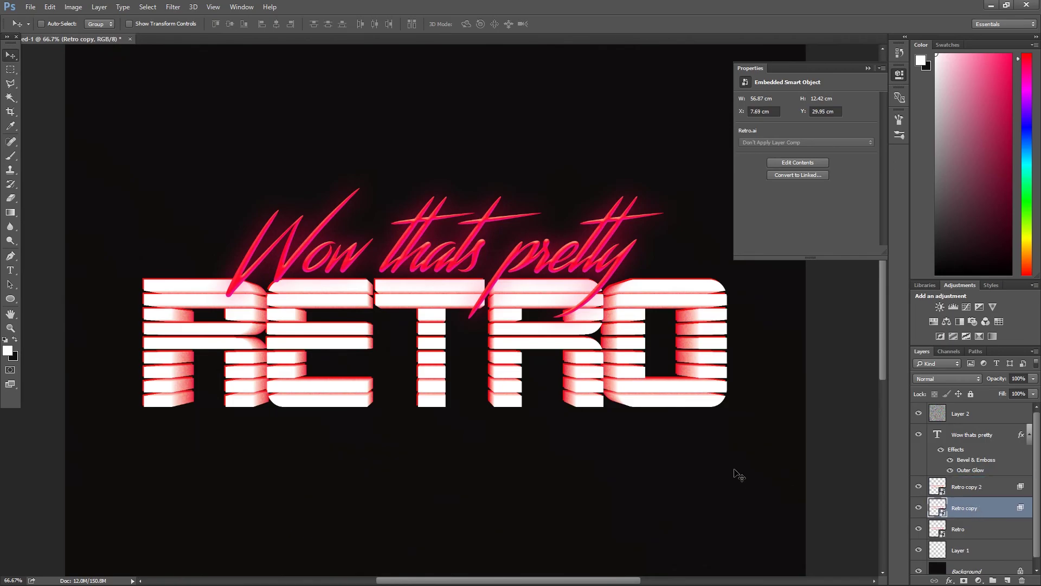
key(Right)
key(Right)
key(Down)
key(Down)
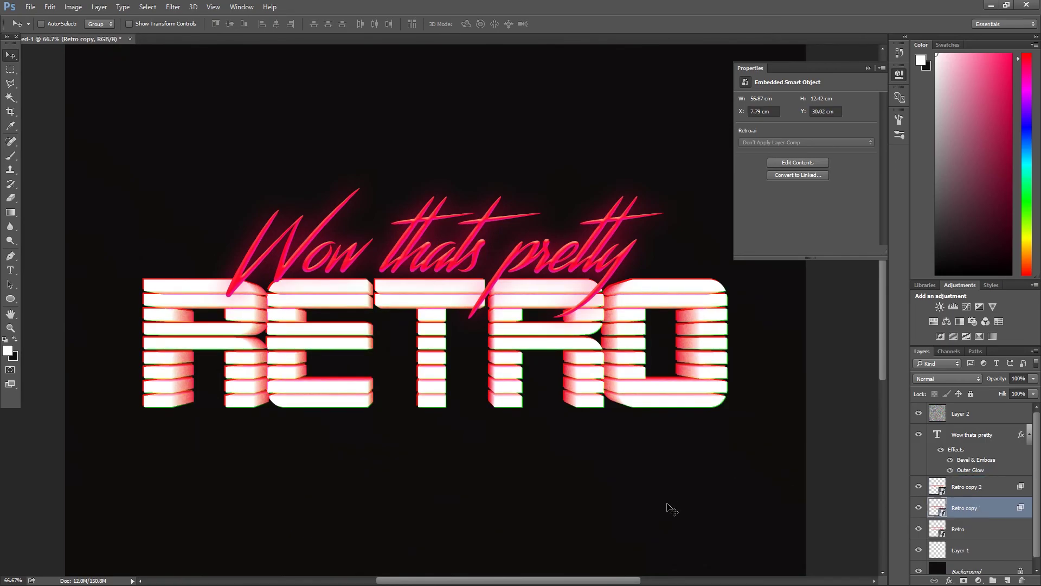
key(Down)
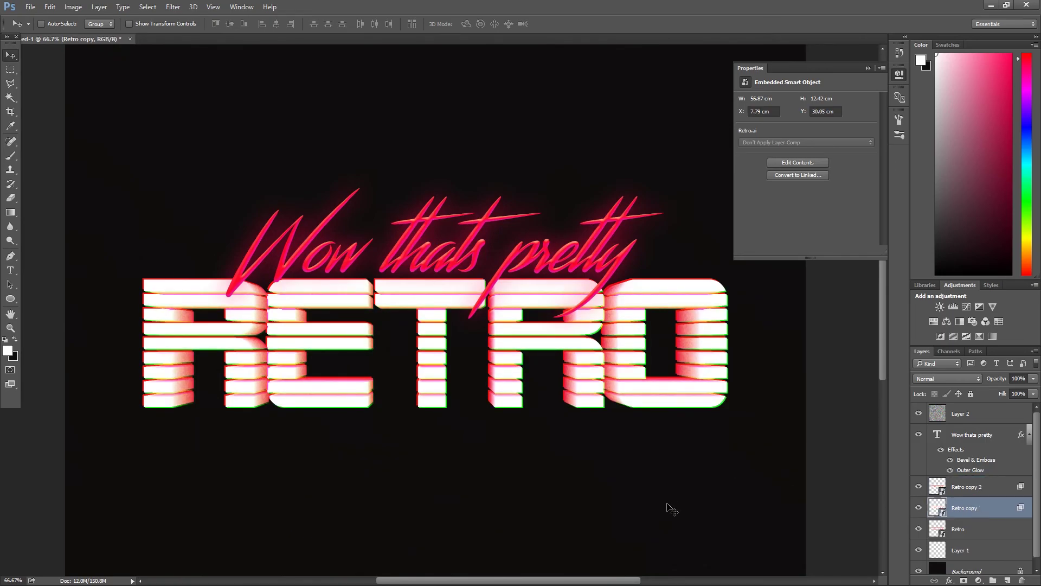
Step: Shift the Retro copy 2 layer further up and left to about X 7.47 cm, Y 29.73 cm
click(999, 490)
key(Up)
key(Up)
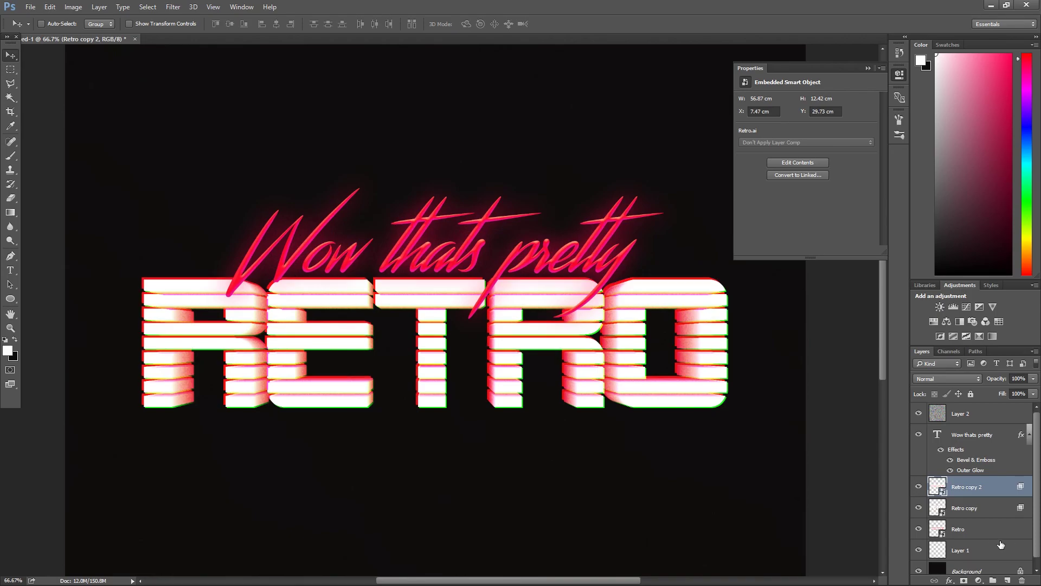
Step: Group the Retro copy 2 and Retro copy layers and reduce the group's opacity to about 74%
shift+click(983, 508)
key(ctrl+g)
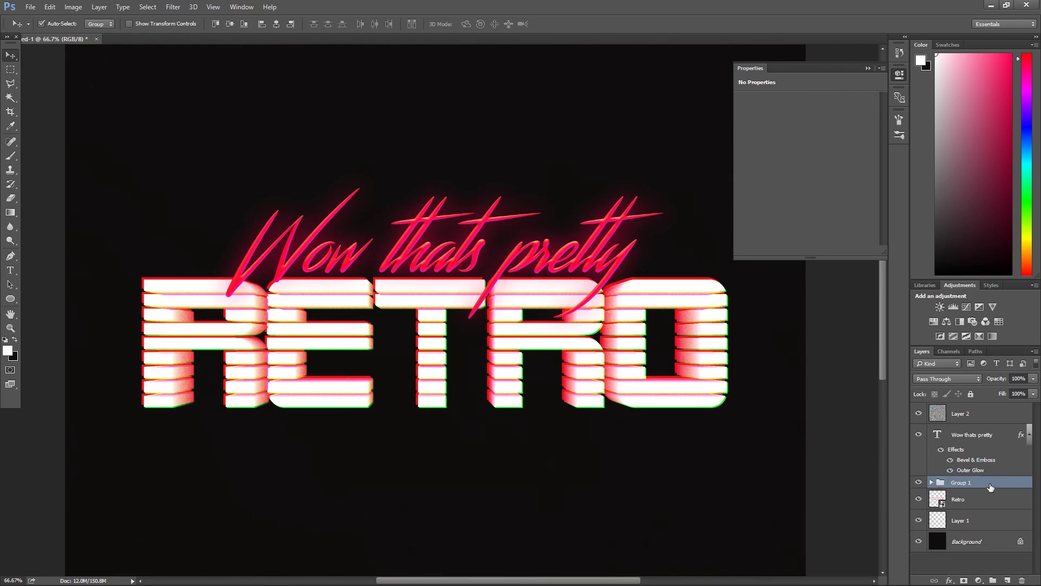
click(1032, 379)
click(1004, 390)
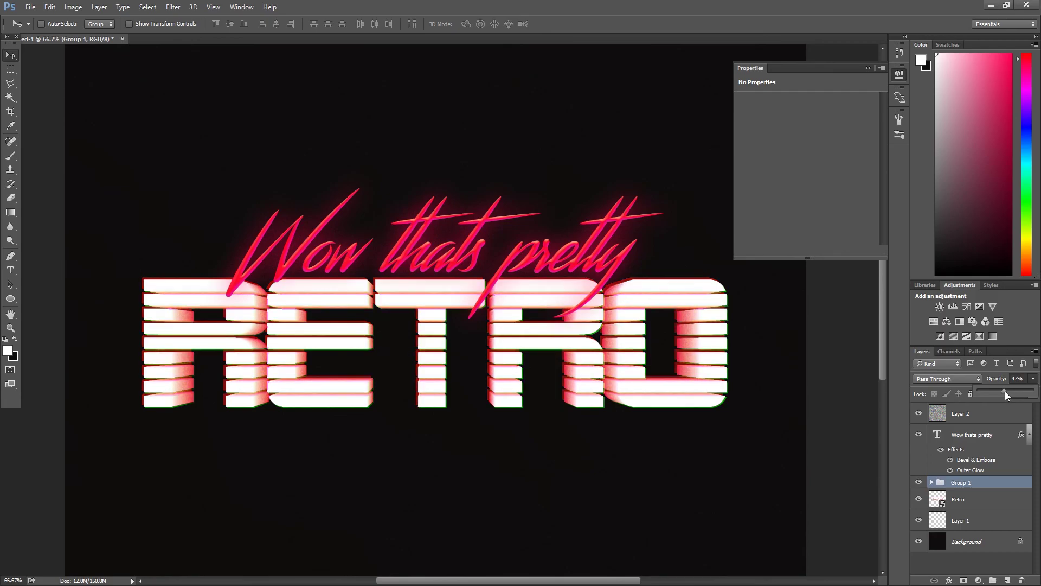
drag(1011, 390, 1017, 389)
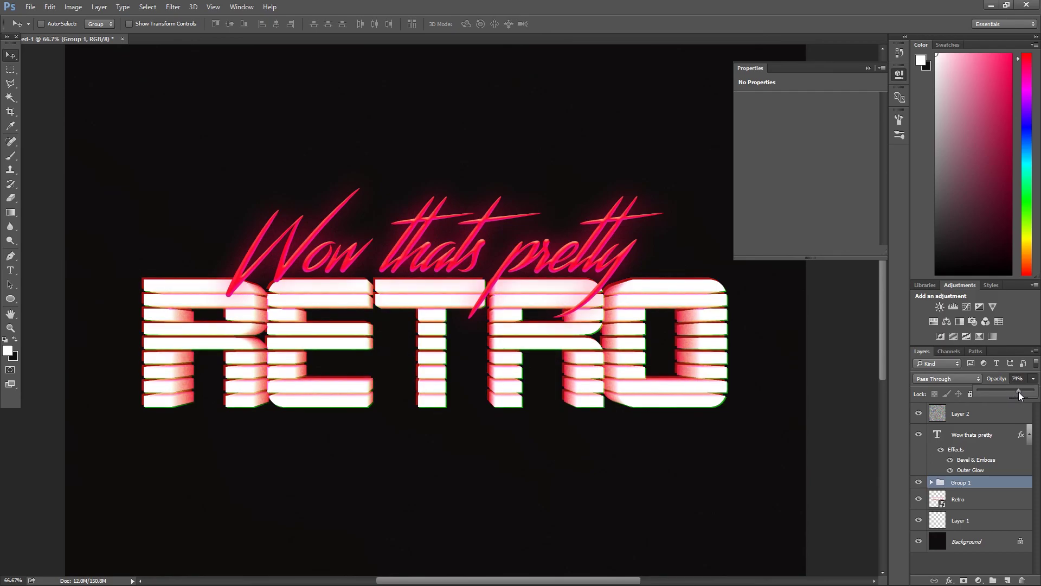